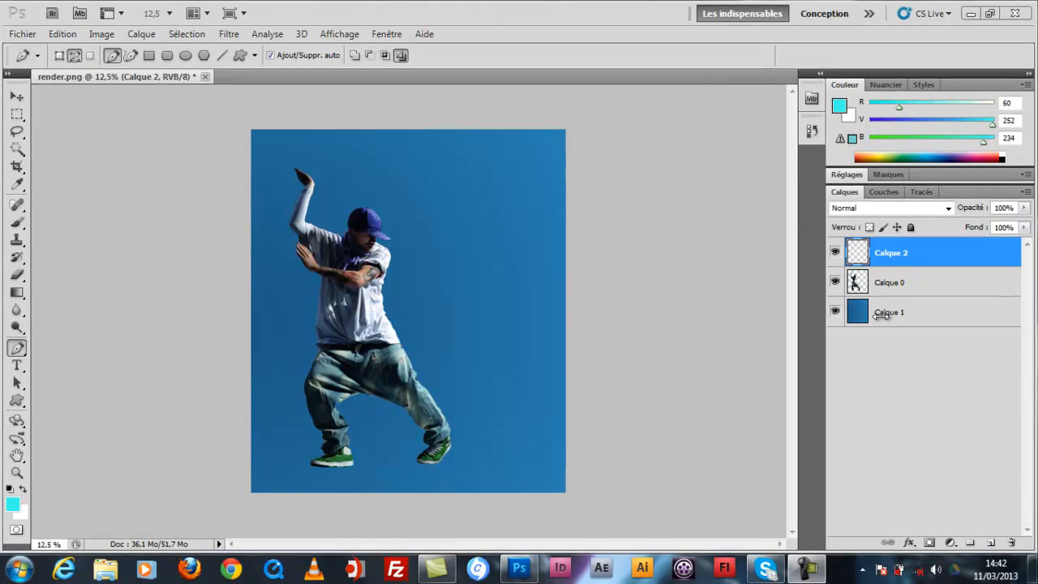
Delete the blue background layer Calque 1 and the dancer layer Calque 0
click(848, 313)
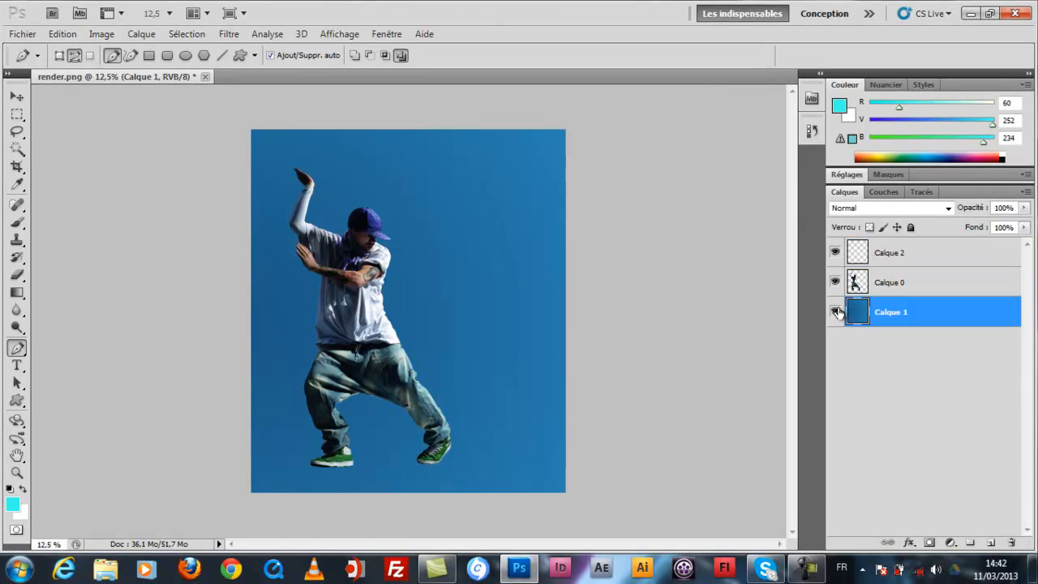
click(835, 313)
click(835, 312)
click(835, 282)
key(Delete)
key(Delete)
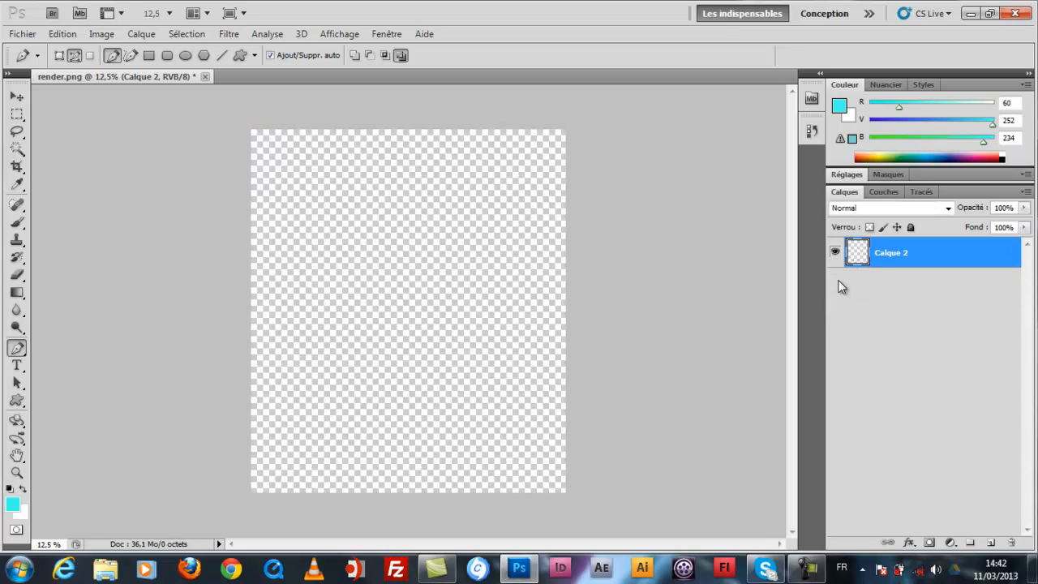
Try to open render.png again from the Personnes folder while it is still open
click(22, 36)
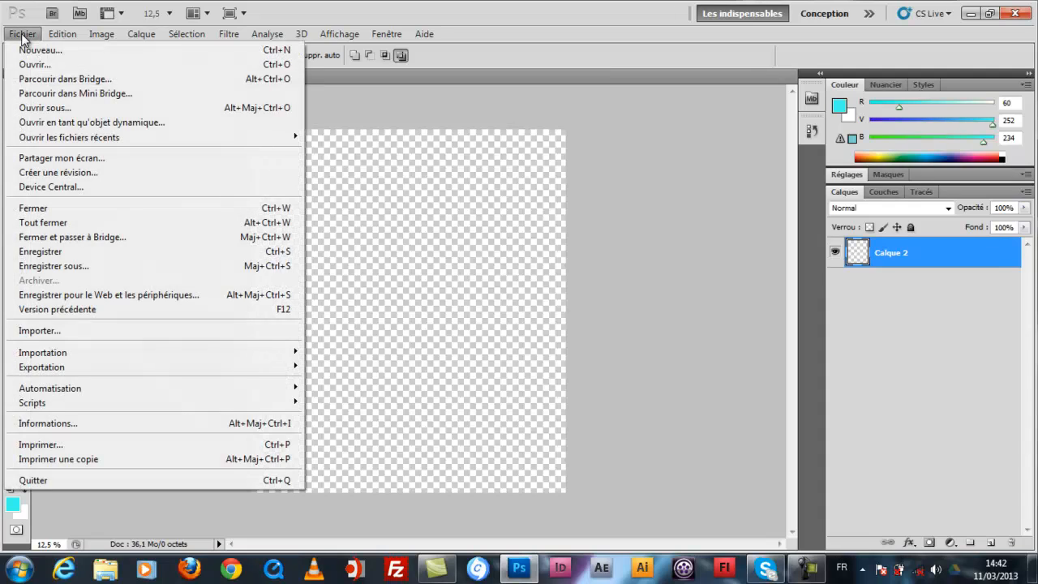
click(64, 65)
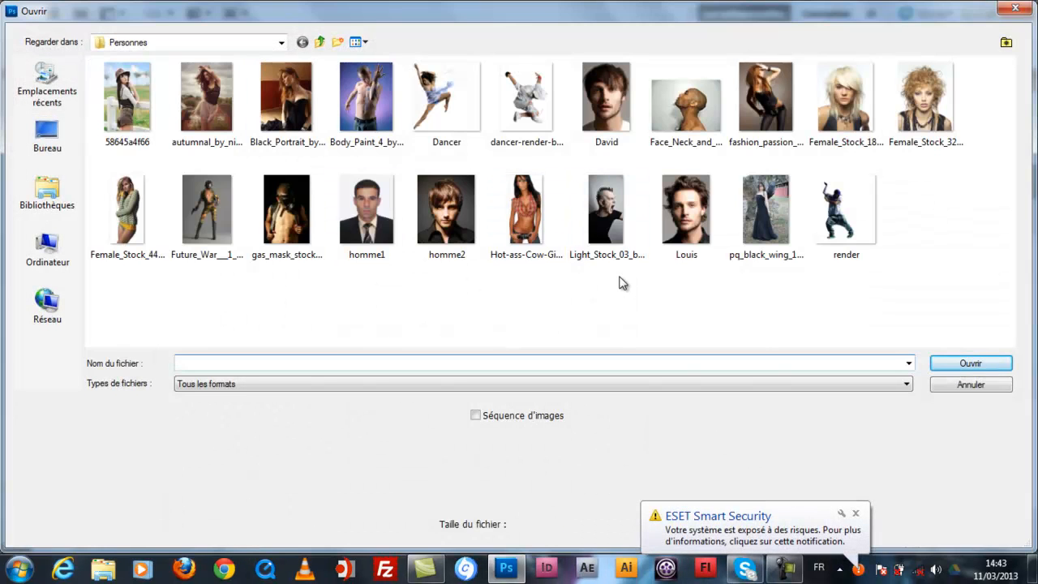
double_click(848, 213)
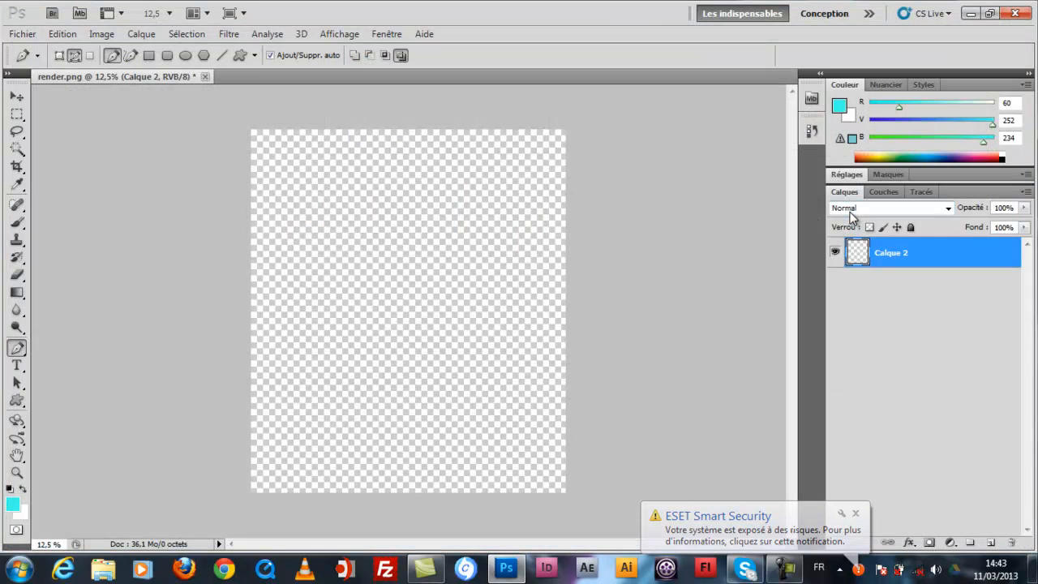
click(856, 513)
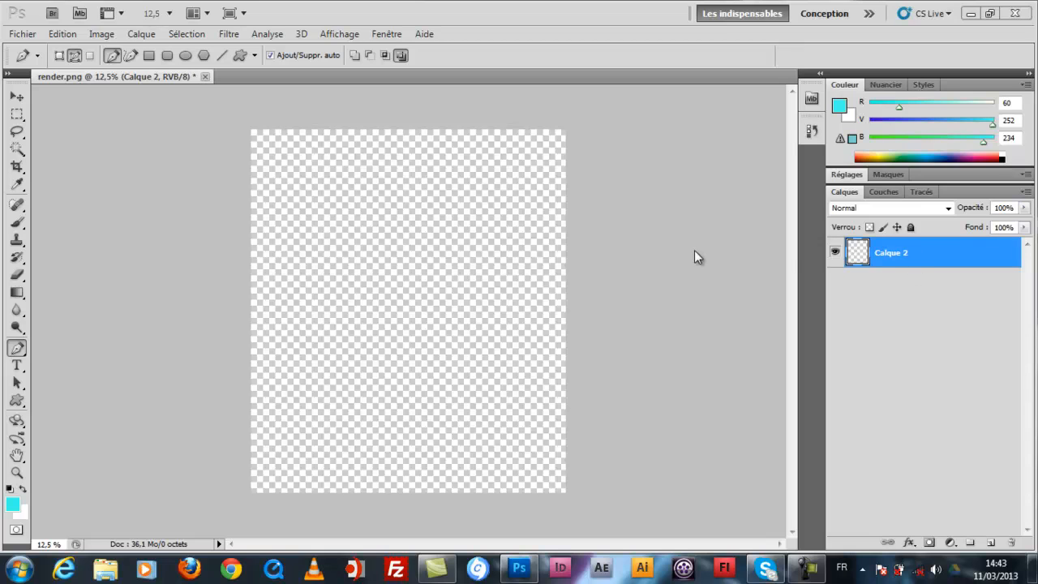
click(21, 34)
click(36, 64)
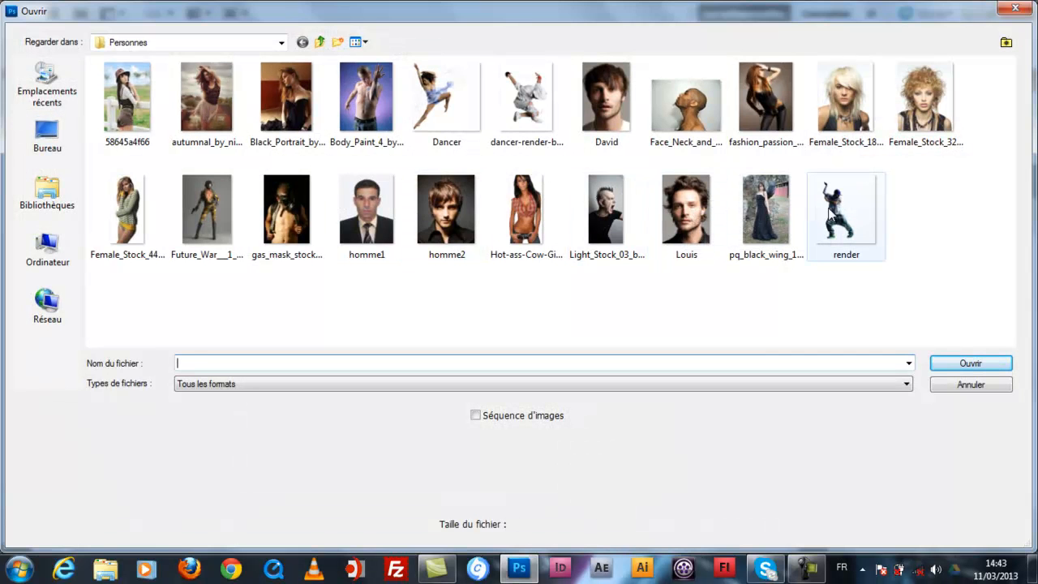
click(833, 213)
double_click(833, 213)
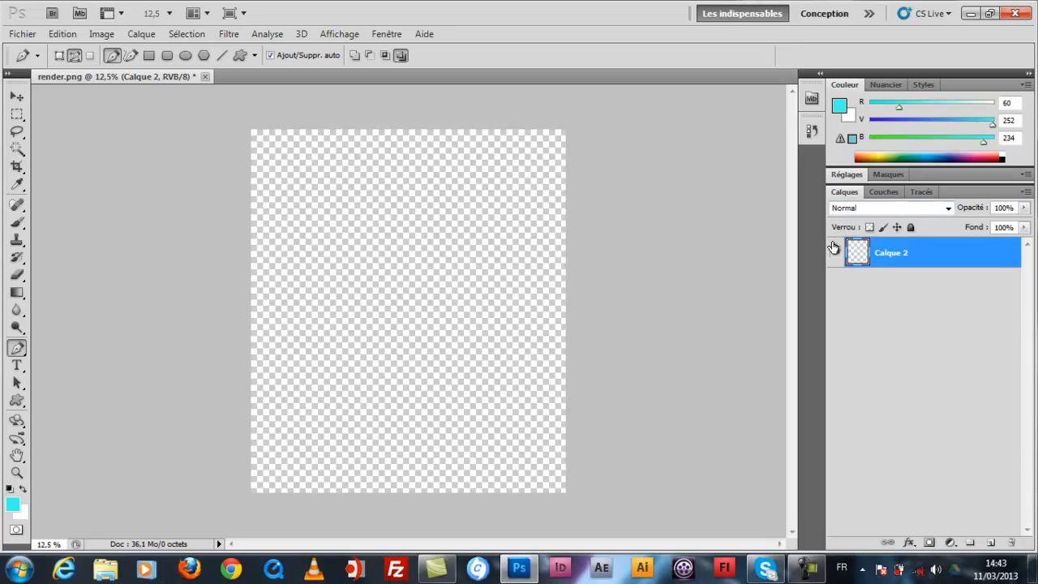
Close render.png without saving the changes and reopen it from the Personnes folder
click(205, 76)
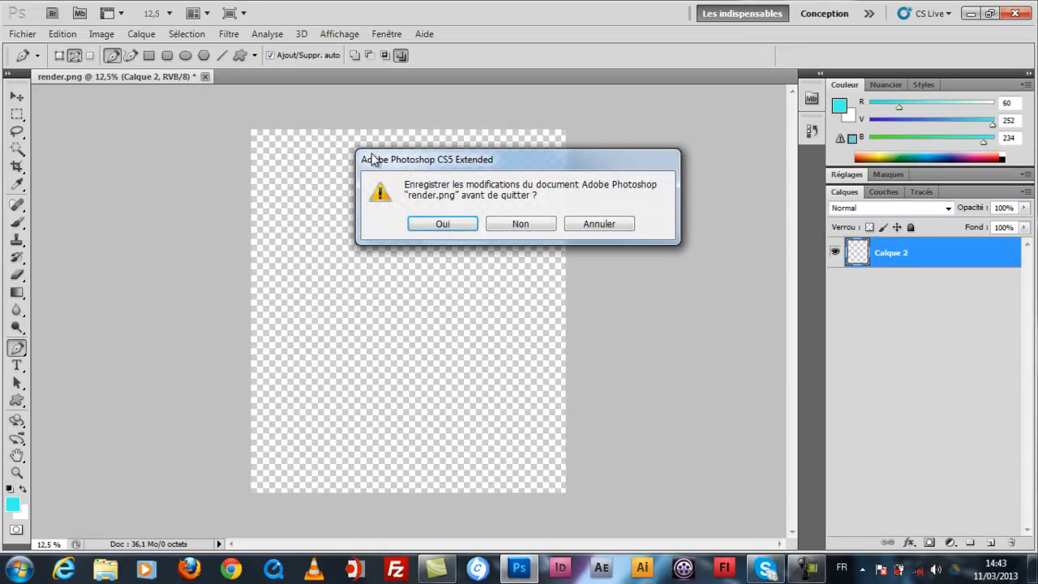
click(525, 226)
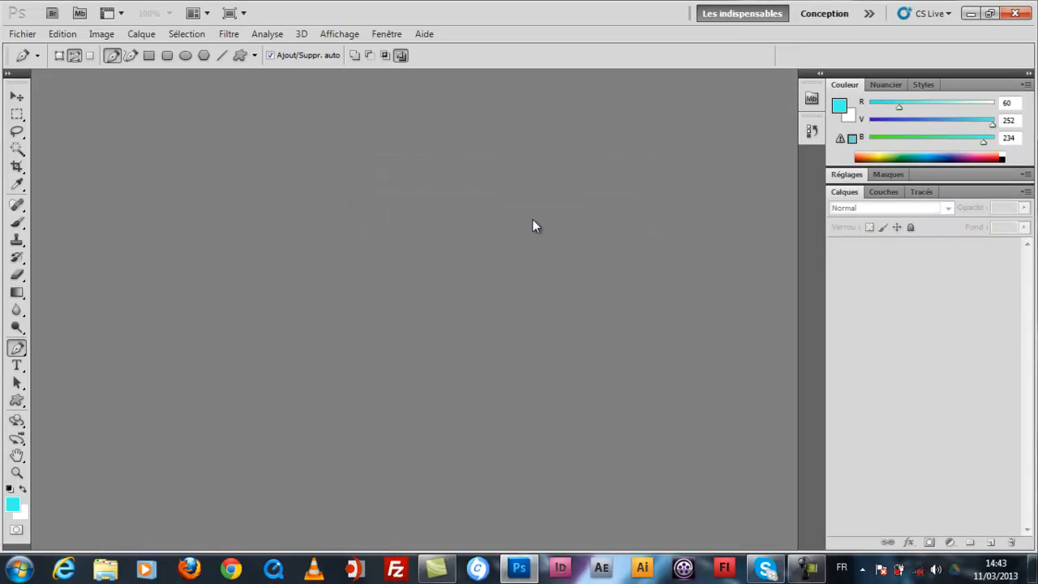
click(23, 34)
click(43, 65)
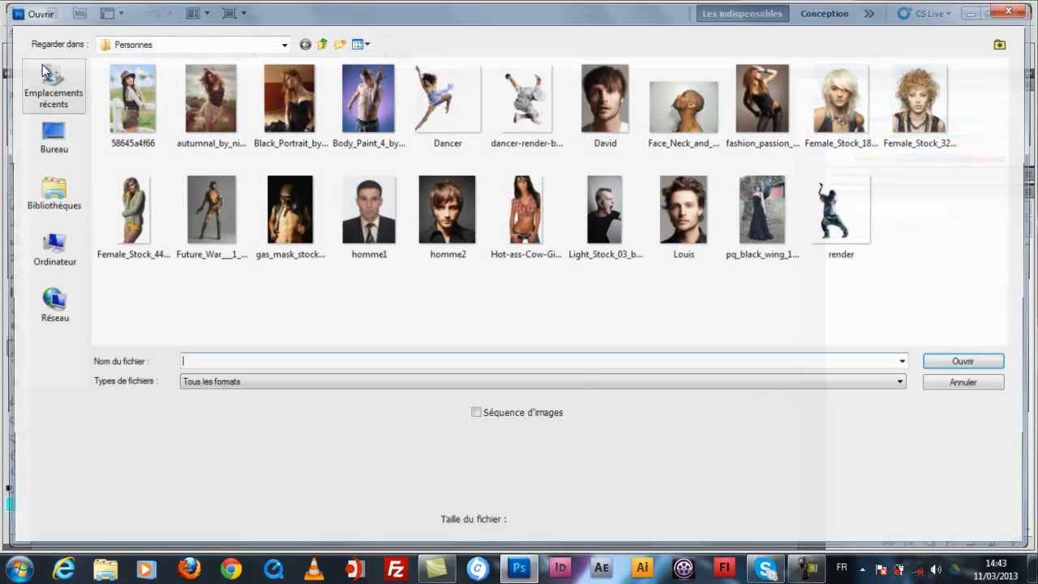
click(828, 215)
double_click(828, 215)
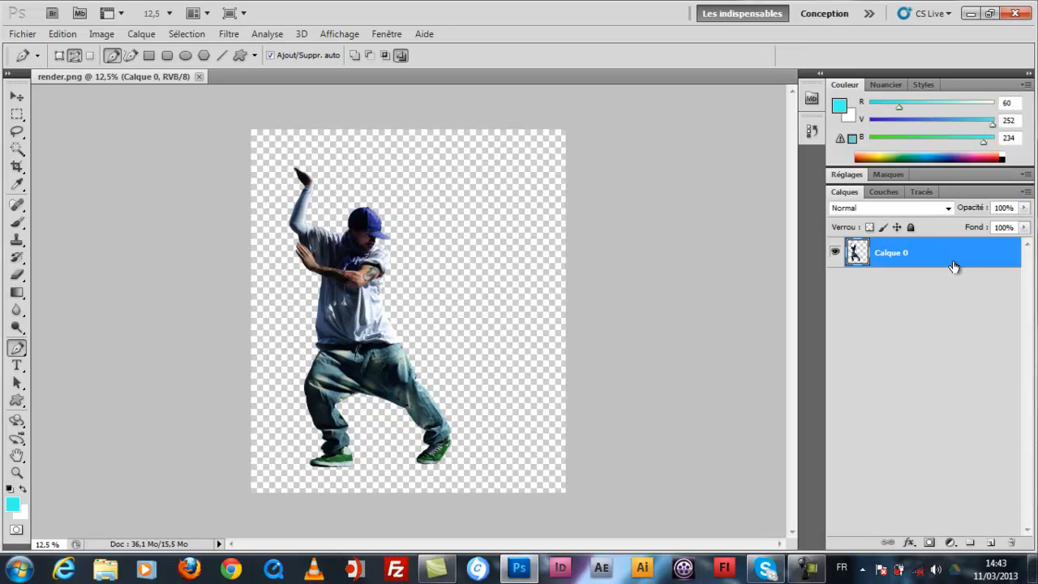
Fill a new layer with a blue radial gradient starting at the canvas's left edge and place it beneath the dancer layer Calque 0
click(991, 543)
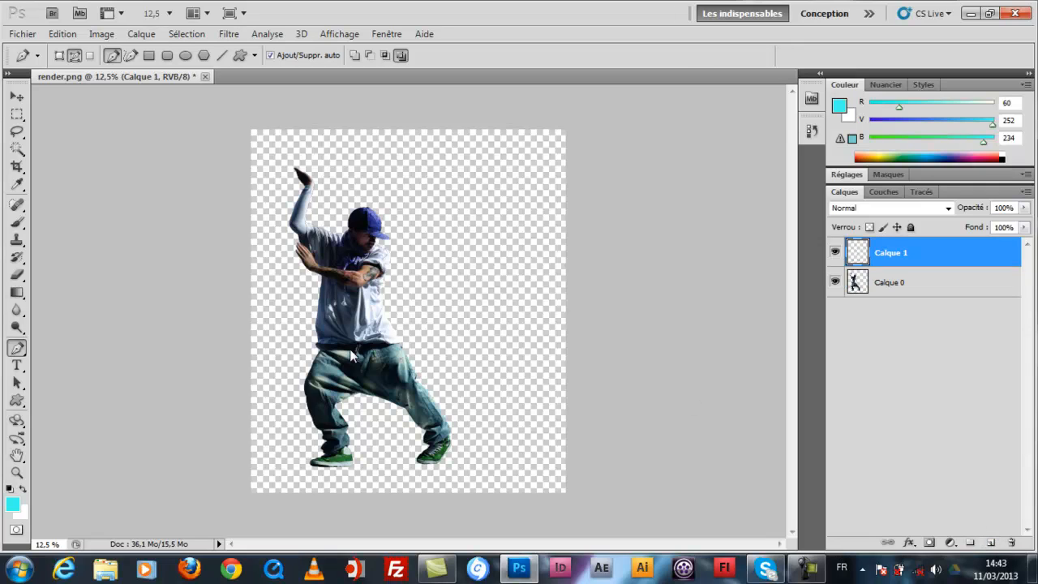
click(835, 282)
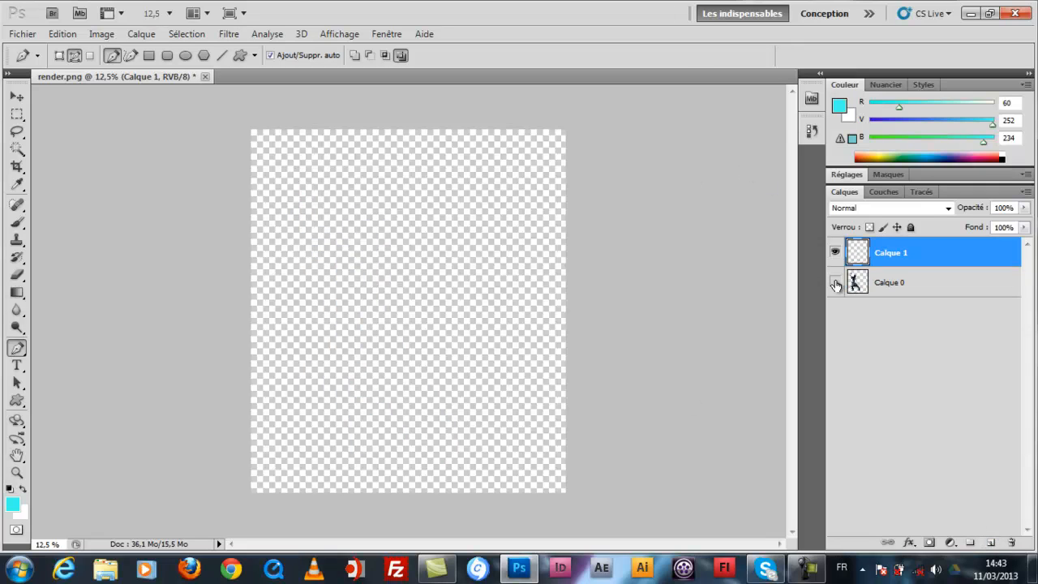
click(16, 291)
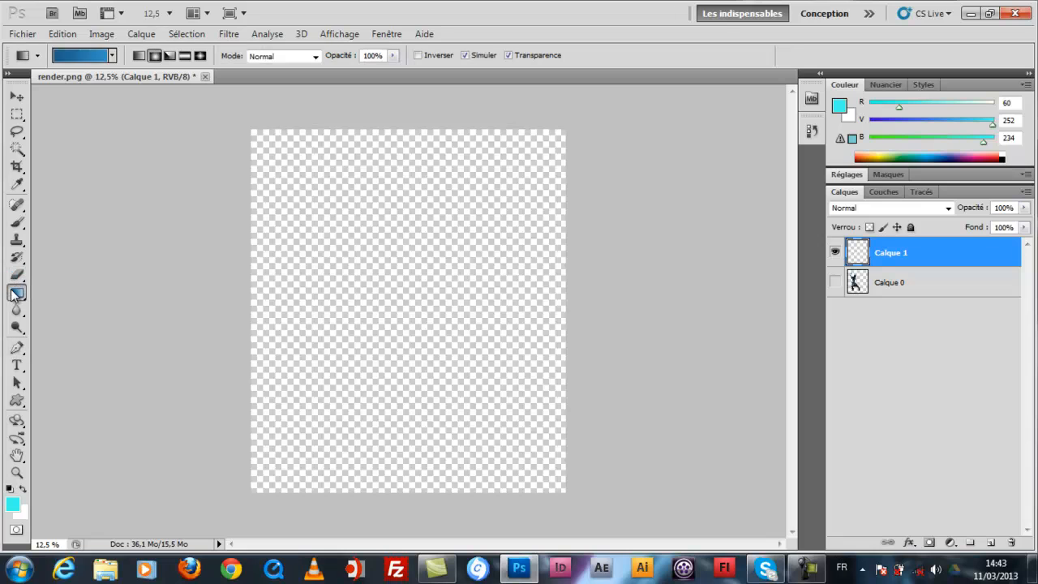
click(112, 57)
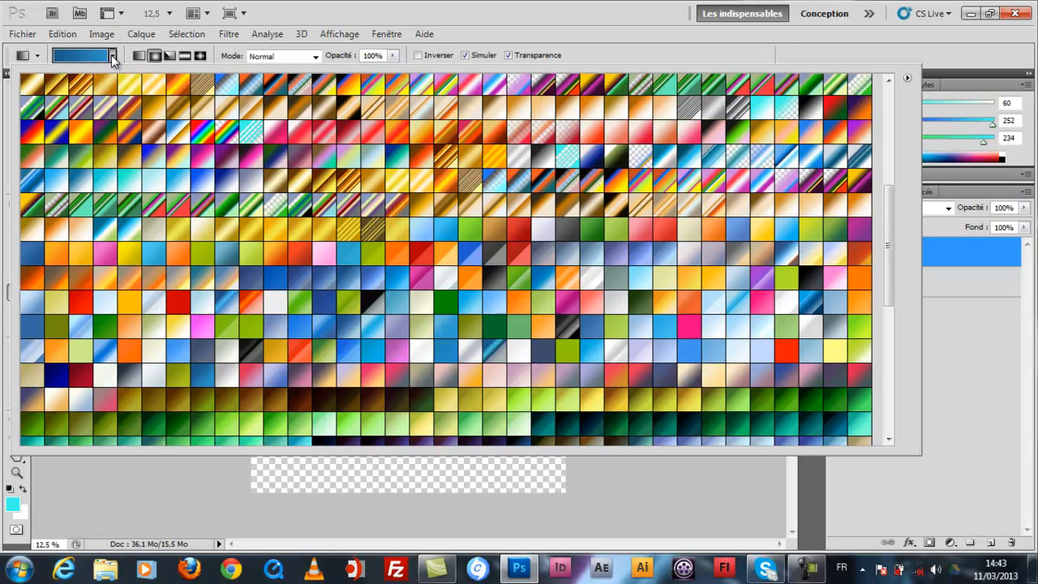
click(112, 57)
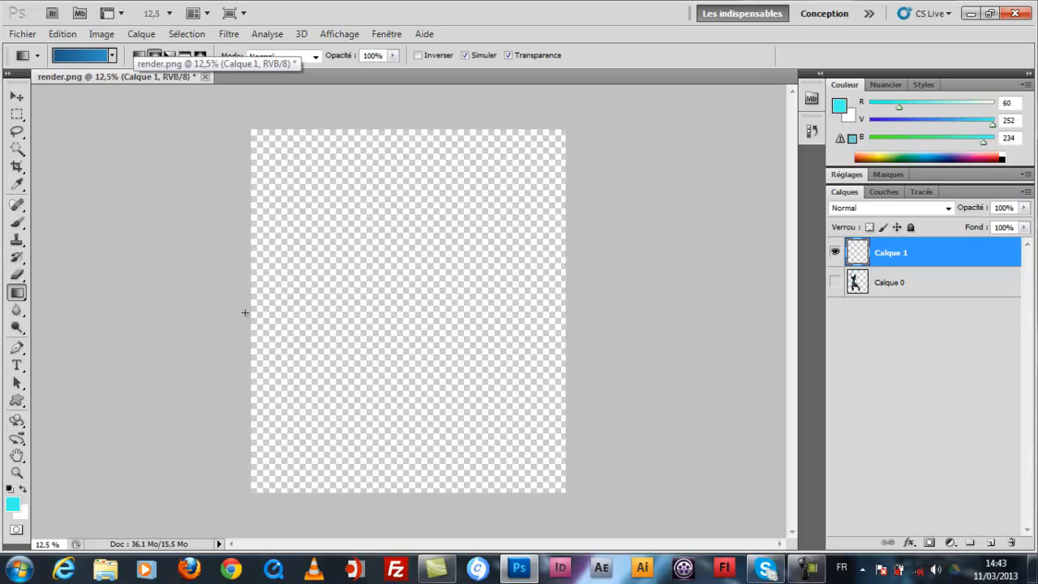
drag(244, 312, 661, 323)
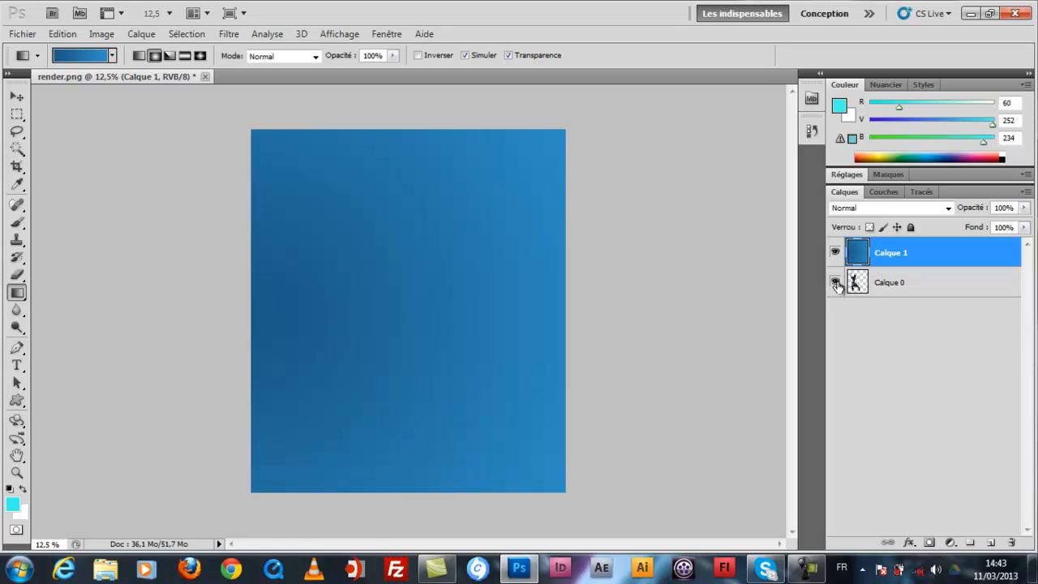
drag(883, 283, 880, 246)
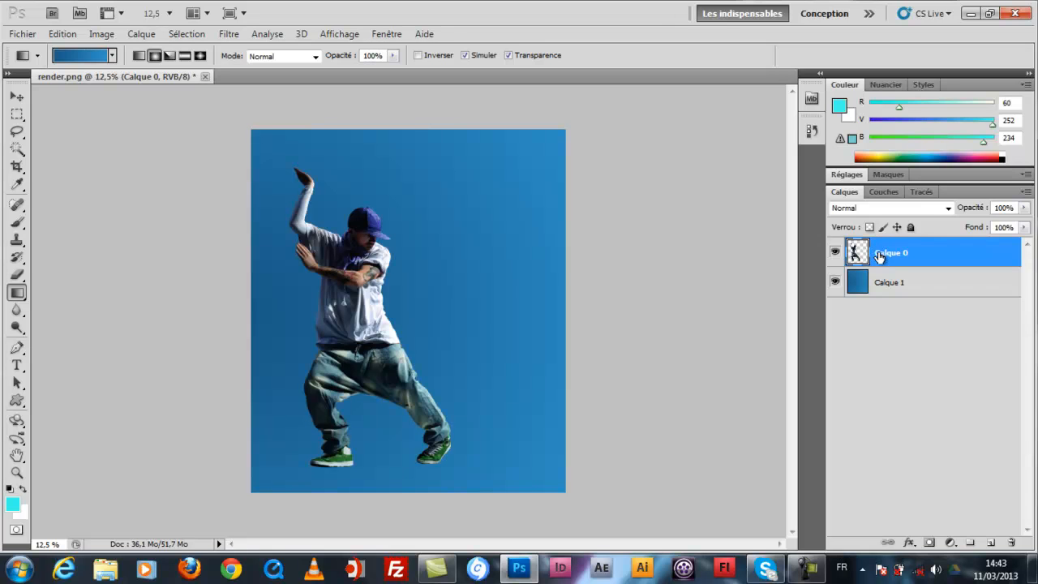
Add a new layer above the dancer and set the Brush tool to 89 px size and 11% hardness
key(ctrl+shift+alt+n)
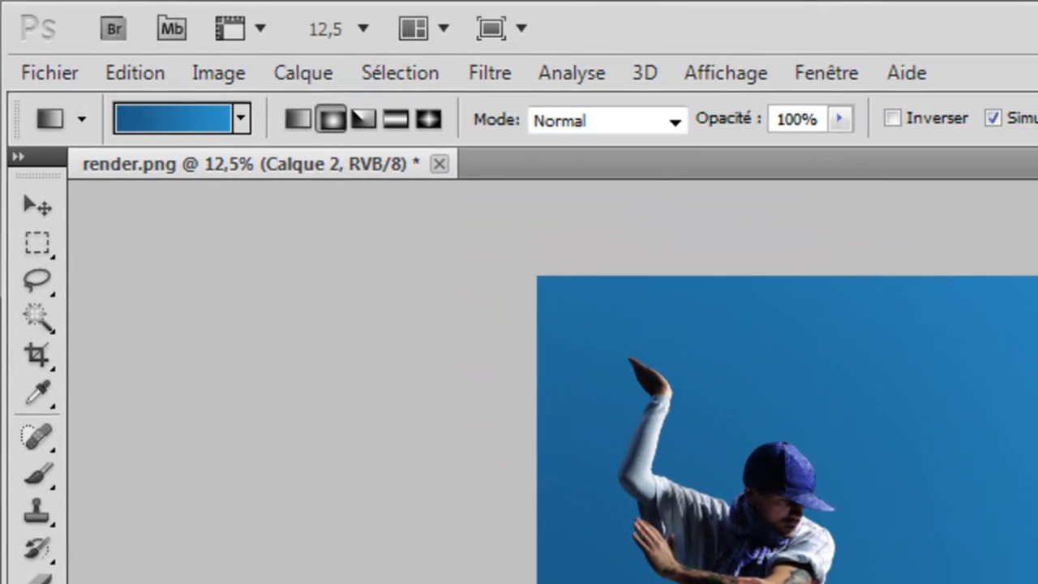
click(32, 476)
click(168, 120)
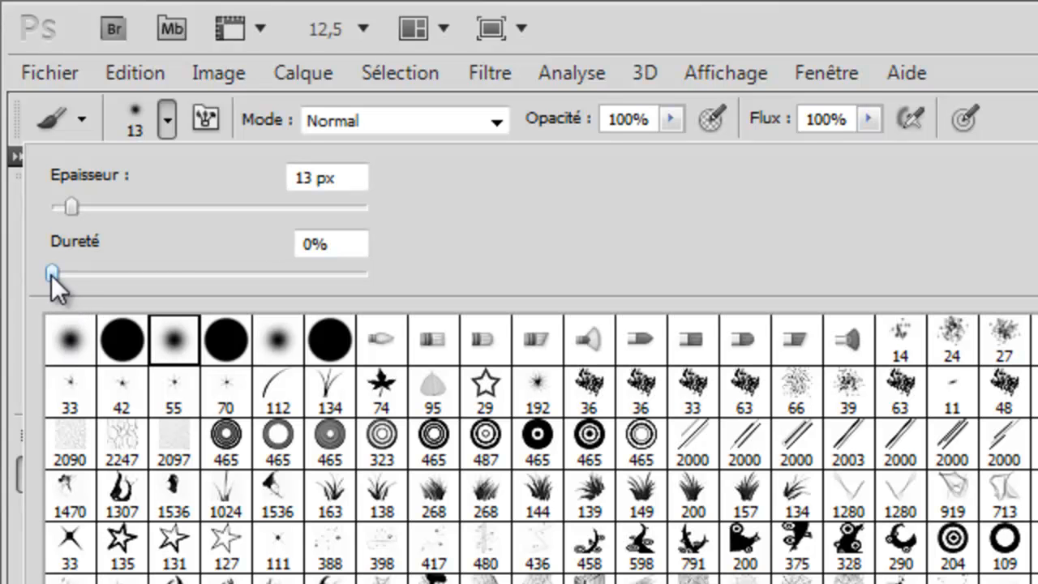
drag(51, 275, 88, 276)
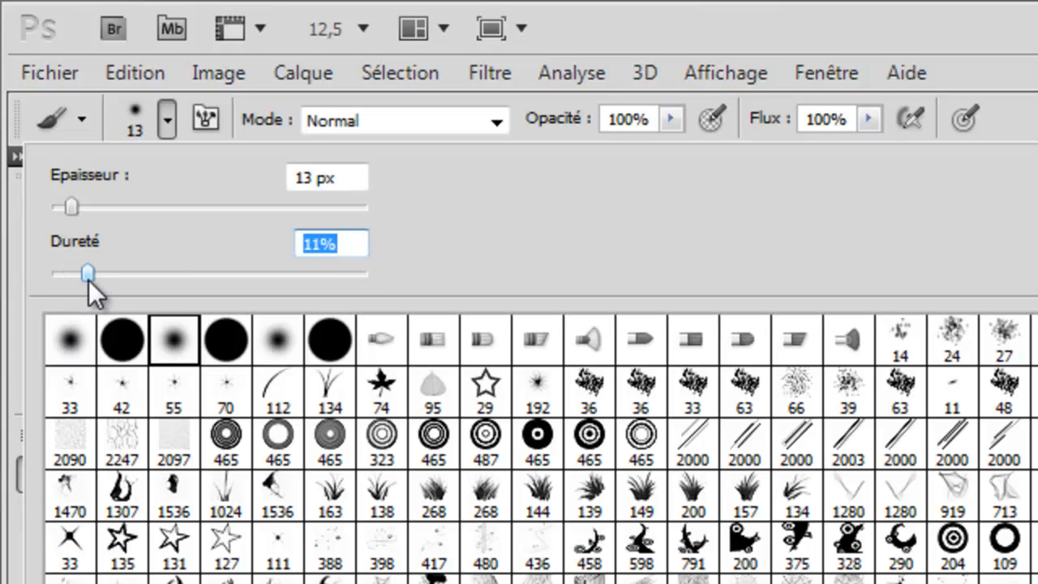
drag(73, 207, 190, 210)
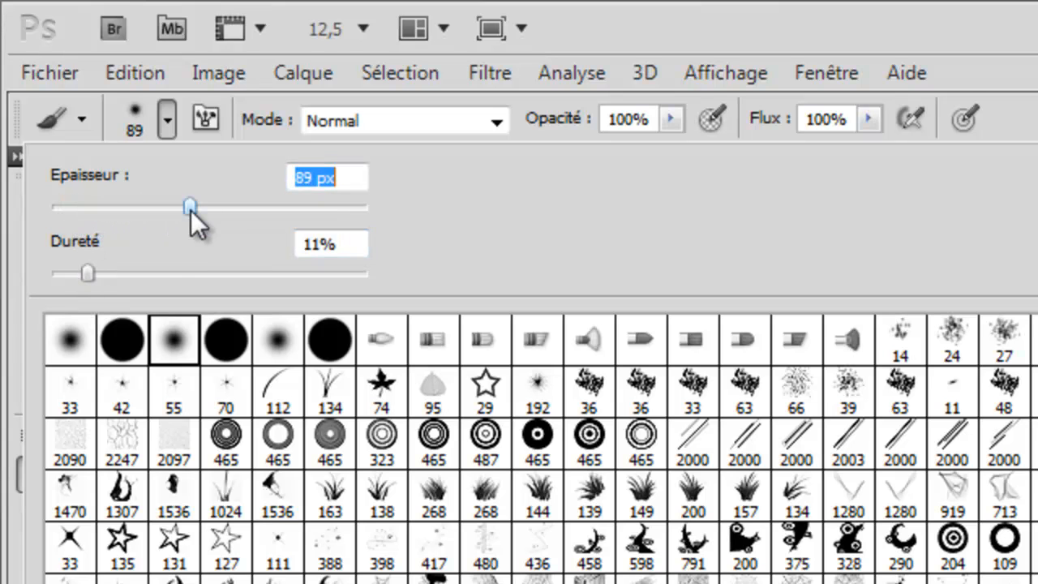
key(Return)
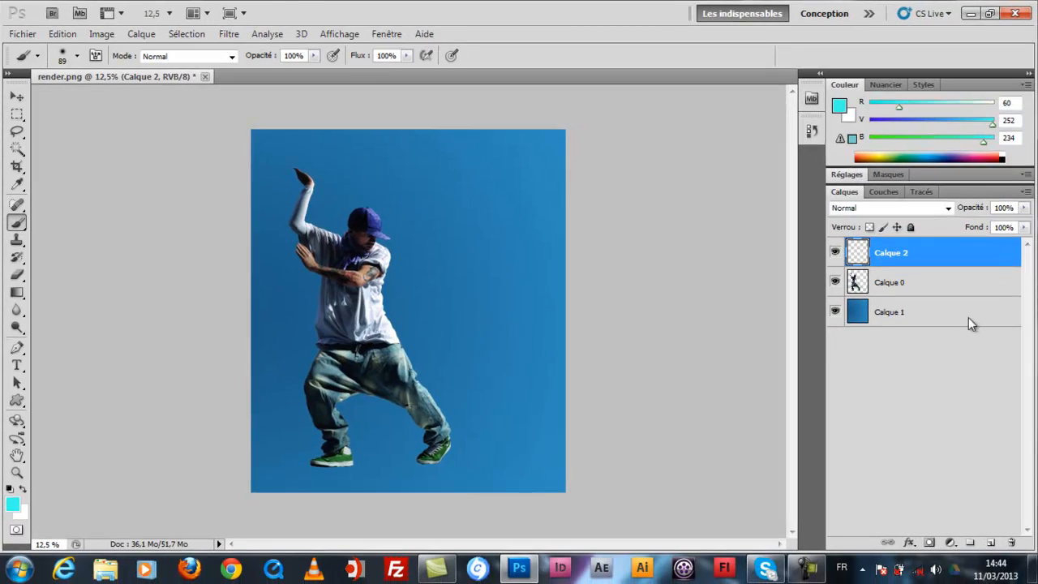
Hide the dancer layer Calque 0 and enlarge the brush to 1242 px
click(834, 281)
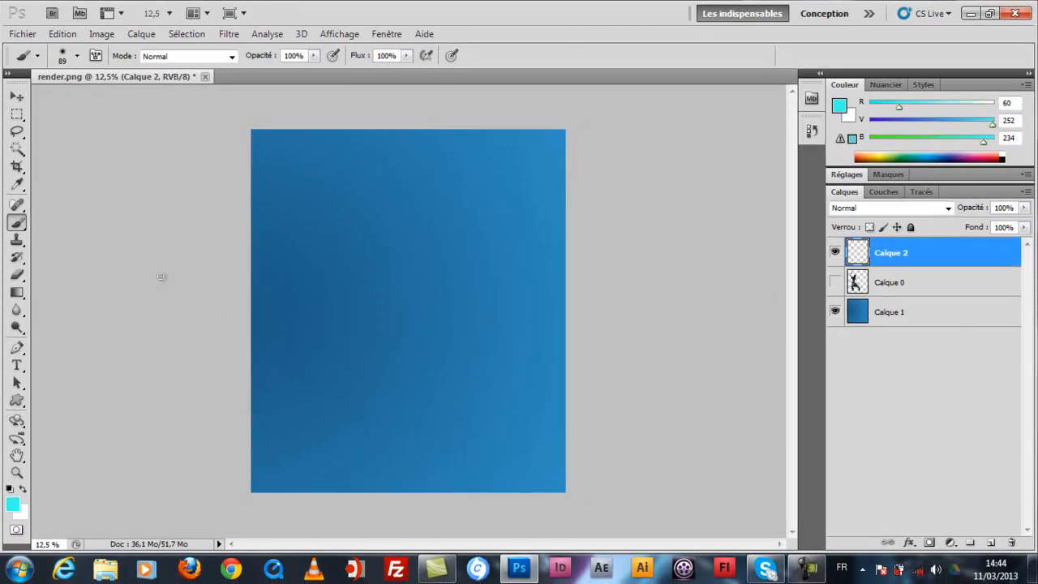
click(76, 56)
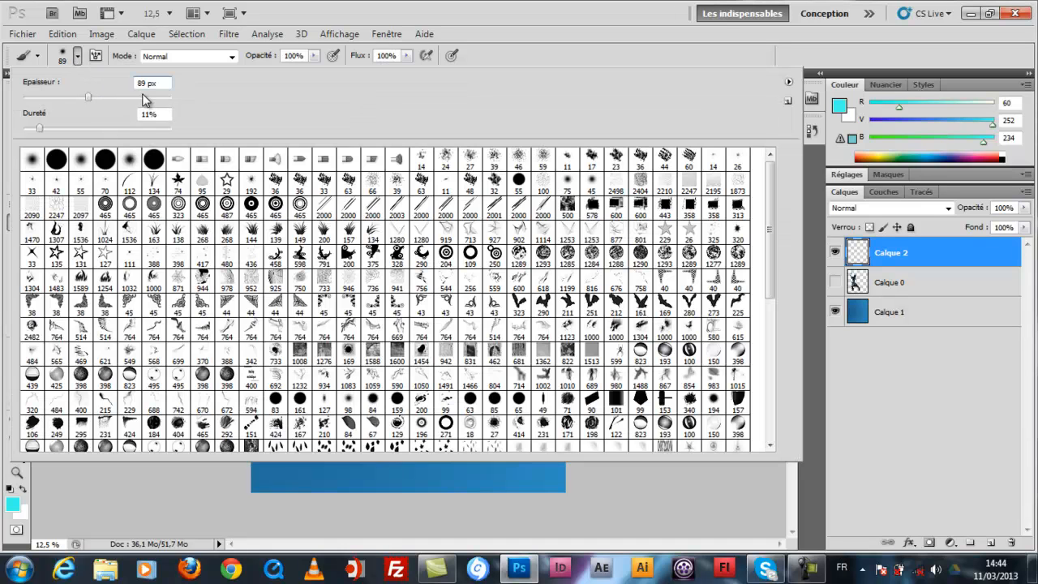
click(128, 97)
click(373, 3)
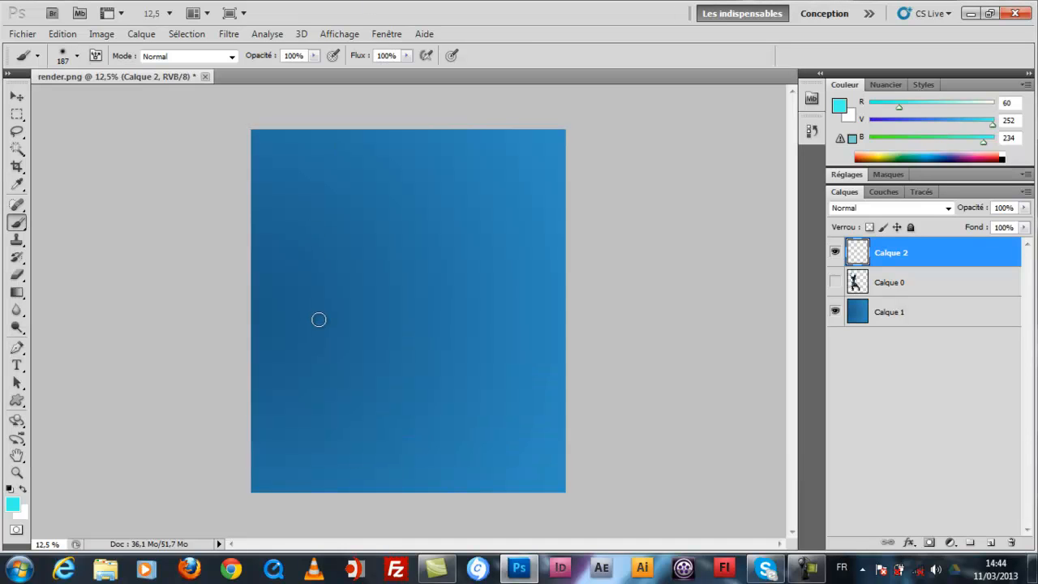
click(77, 56)
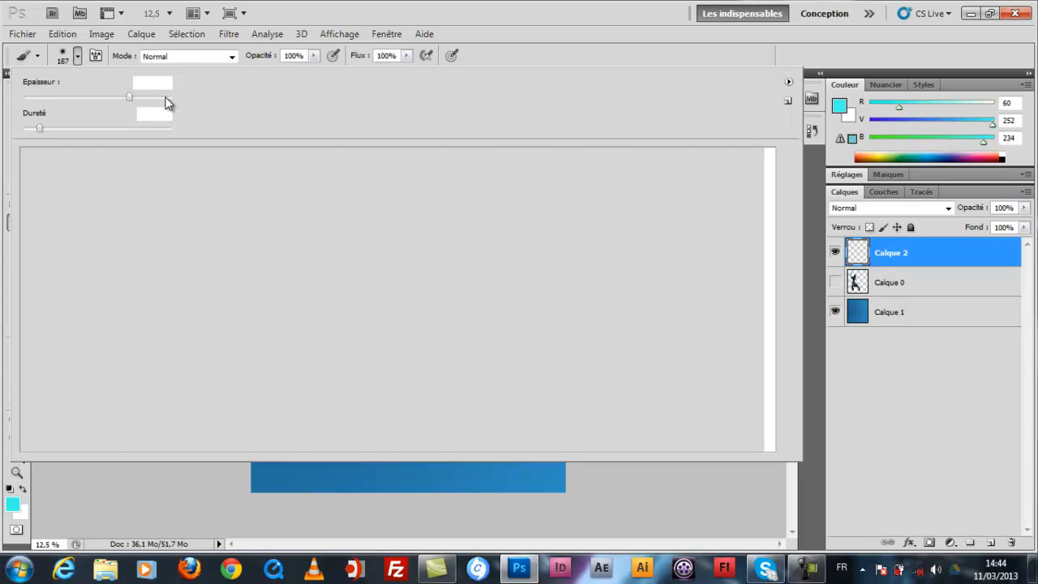
text(484)
key(Return)
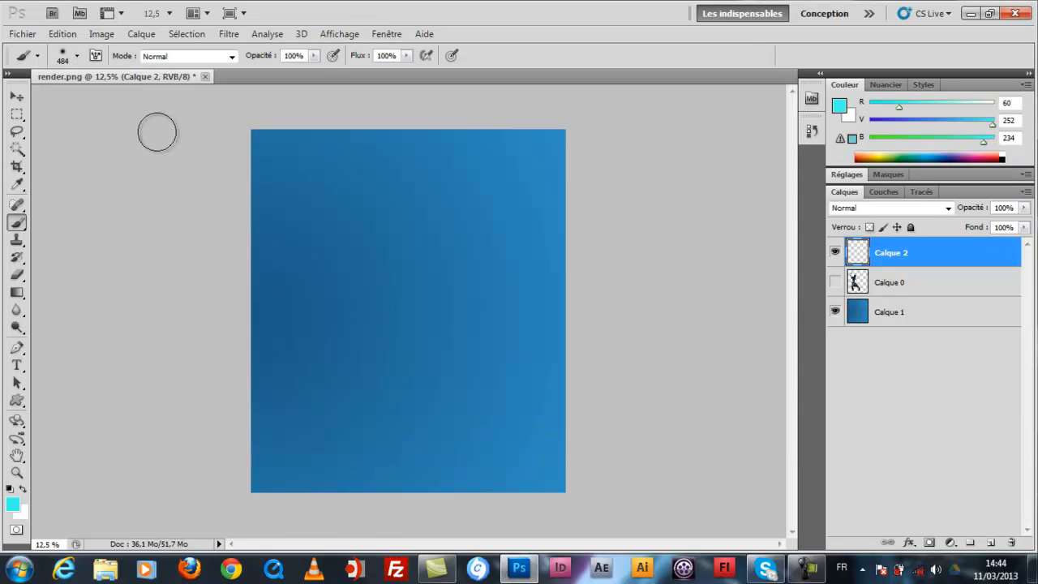
click(77, 56)
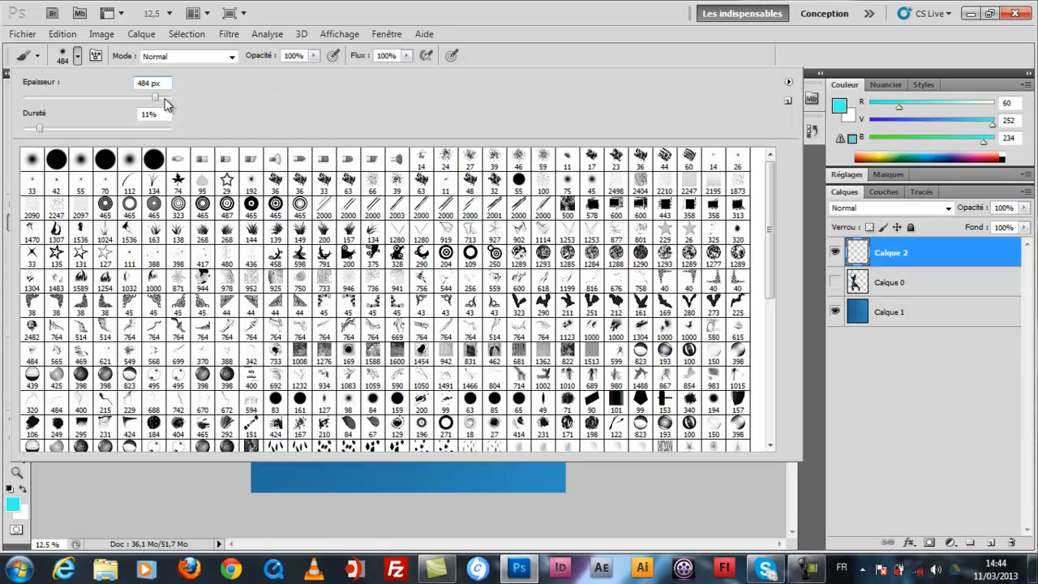
click(162, 97)
click(347, 2)
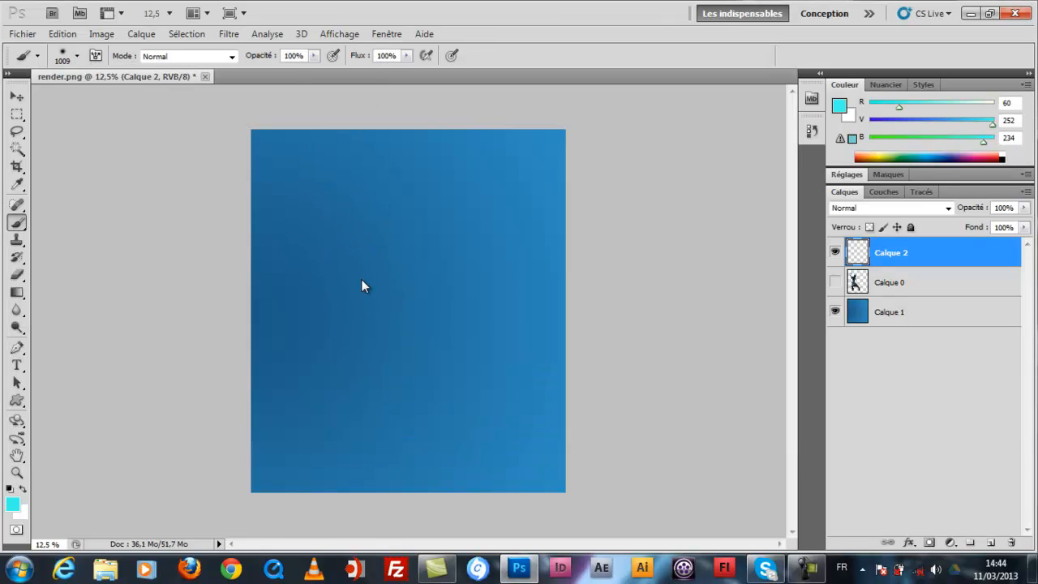
click(78, 56)
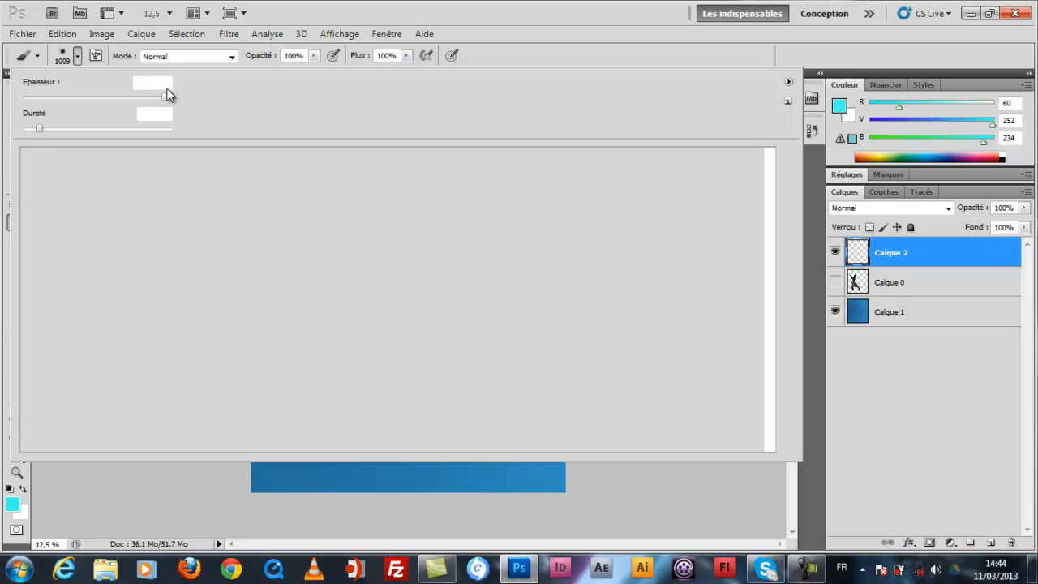
click(165, 98)
key(Return)
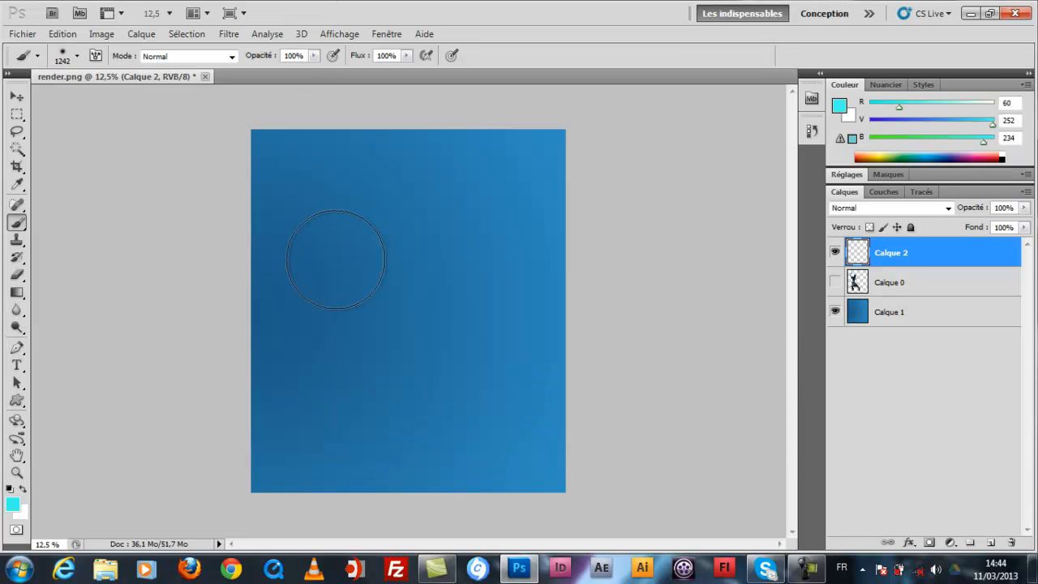
Paint one soft cyan spot on Calque 2 and stretch it into a flat ellipse, about 230% wide and 57% high, low on the canvas
click(397, 383)
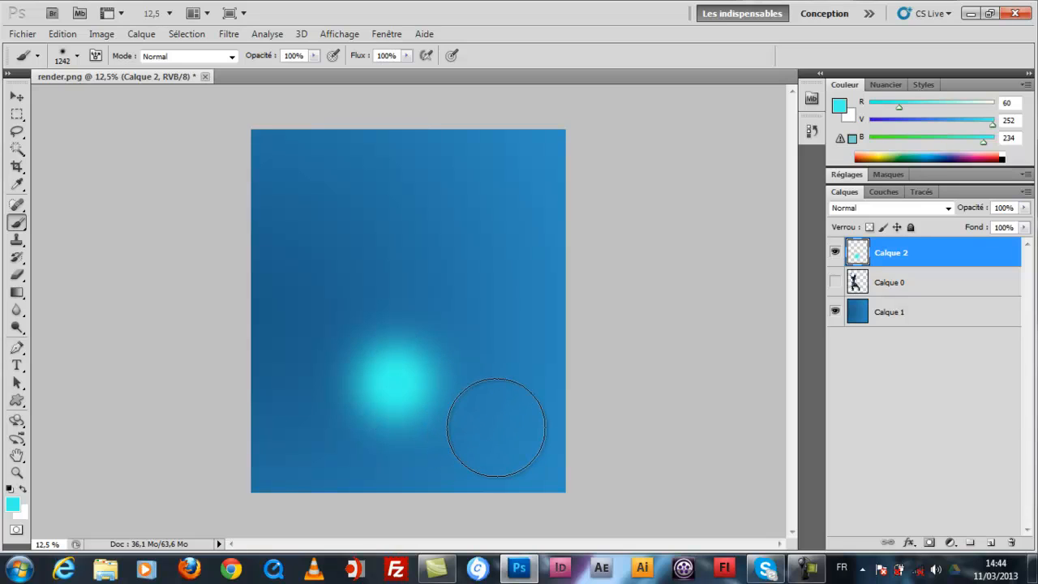
key(ctrl+t)
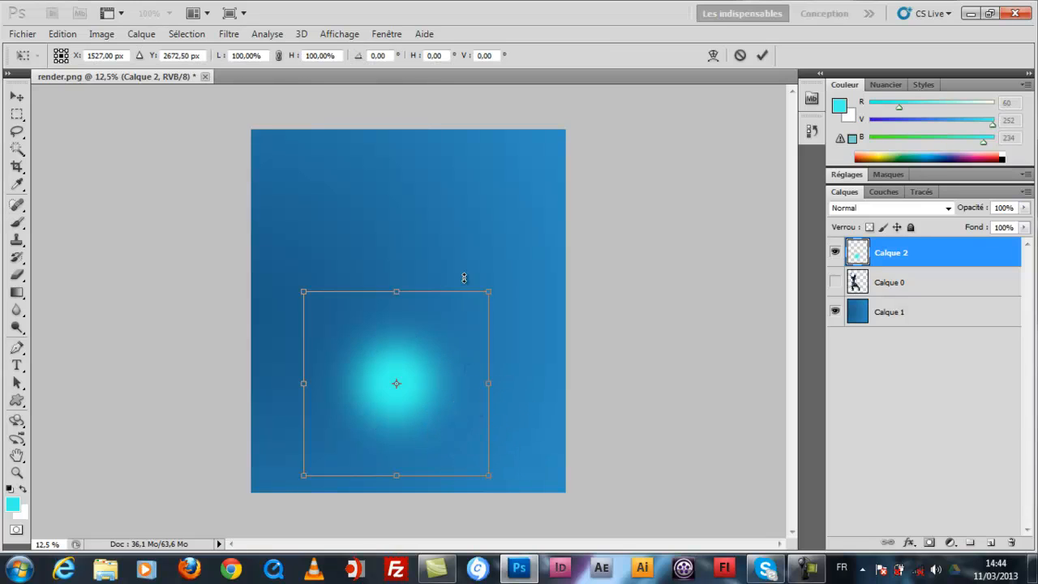
mouse_move(490, 325)
mouse_down()
mouse_move(556, 366)
mouse_move(729, 364)
mouse_up()
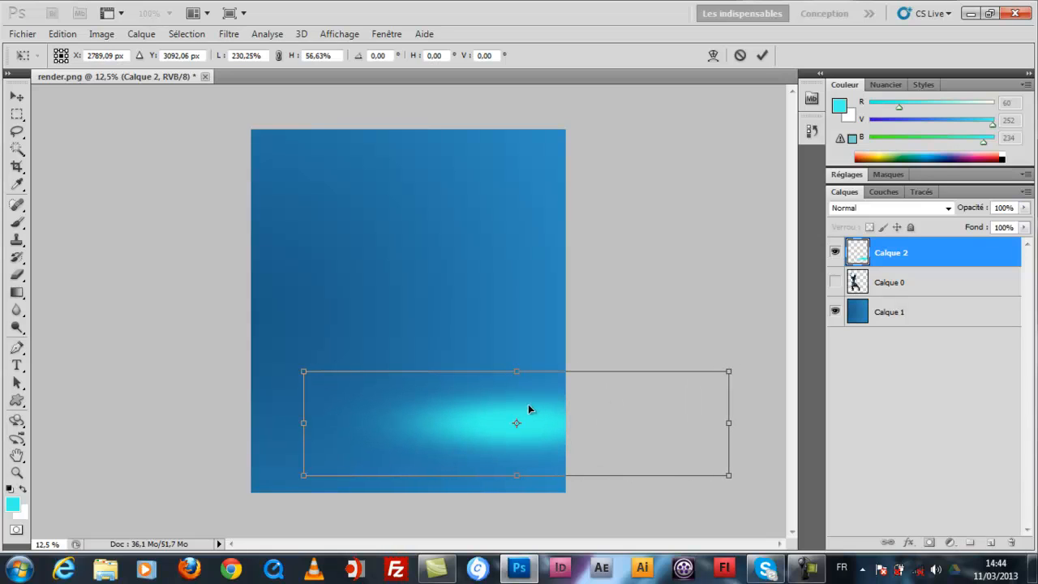
drag(478, 416, 410, 421)
Distort the cyan ellipse with Perspective so its lower edge is narrower than its upper edge, centring it near the canvas bottom
right_click(410, 423)
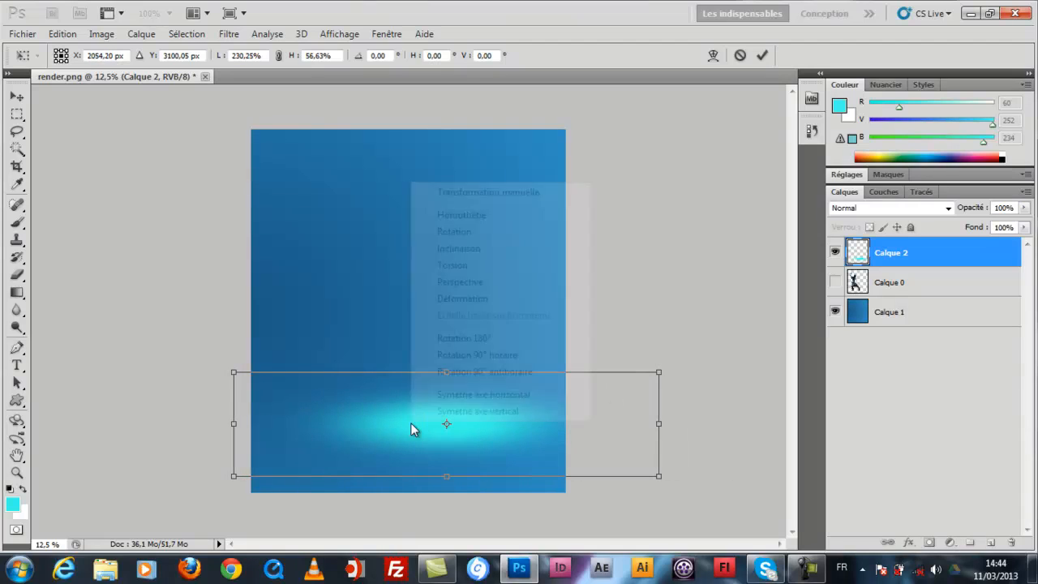
click(461, 283)
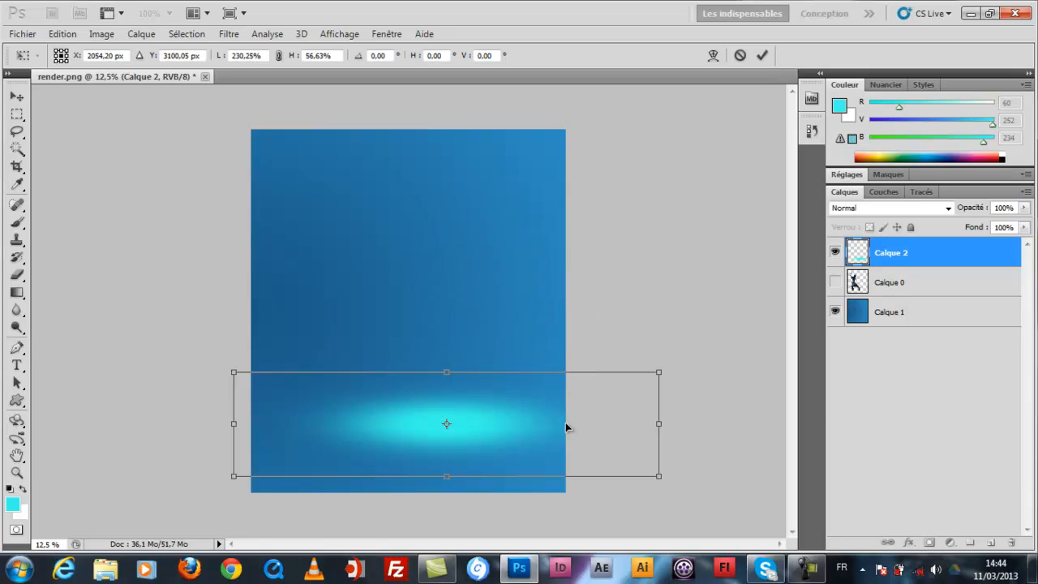
drag(661, 479, 598, 476)
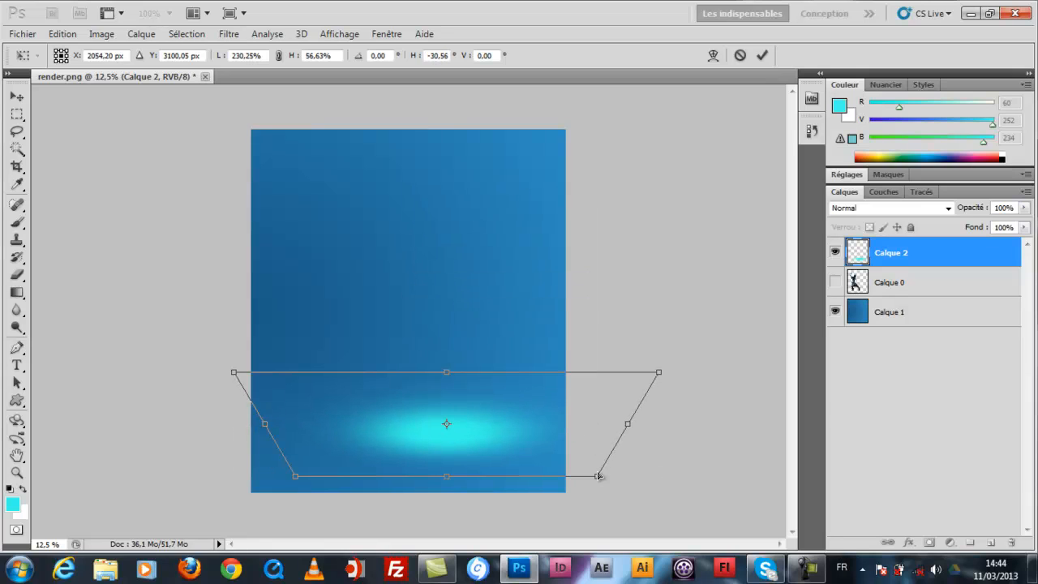
drag(658, 371, 760, 390)
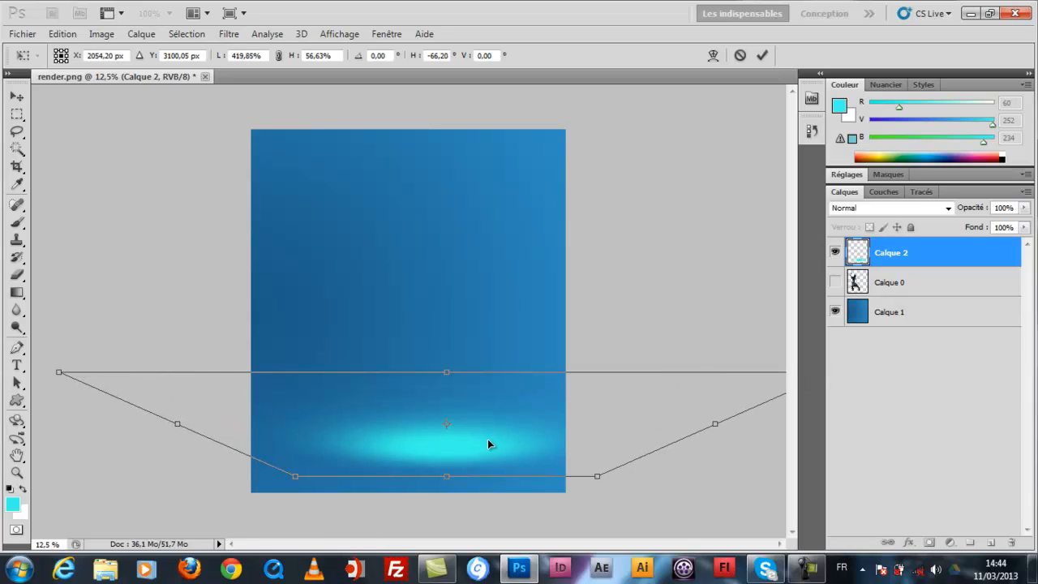
mouse_move(488, 439)
mouse_down()
mouse_move(444, 439)
mouse_move(457, 437)
mouse_up()
key(Return)
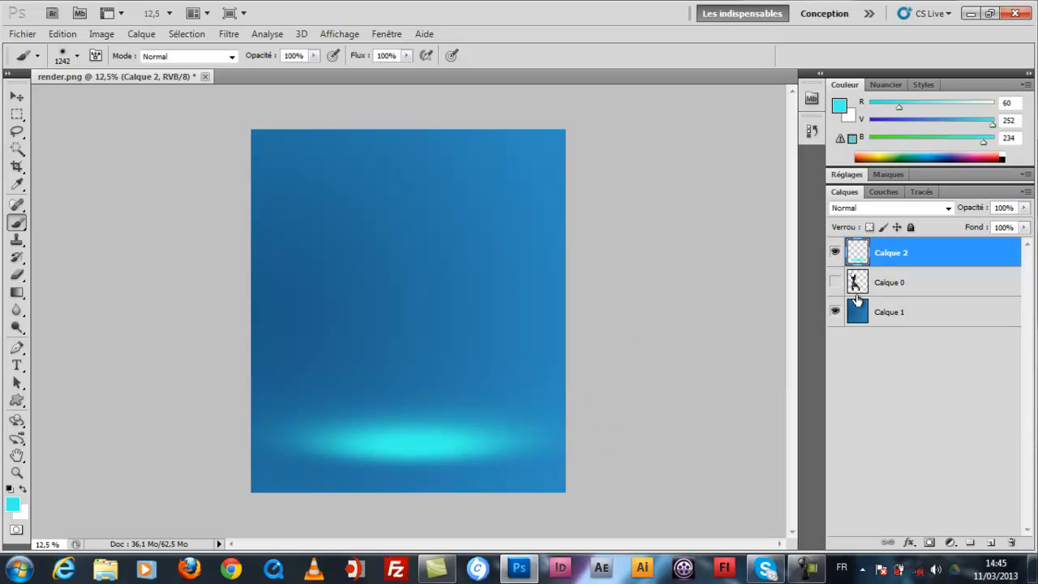
Show the dancer layer Calque 0, place it above the glow layer Calque 2, and move the glow down under the dancer's feet
click(835, 281)
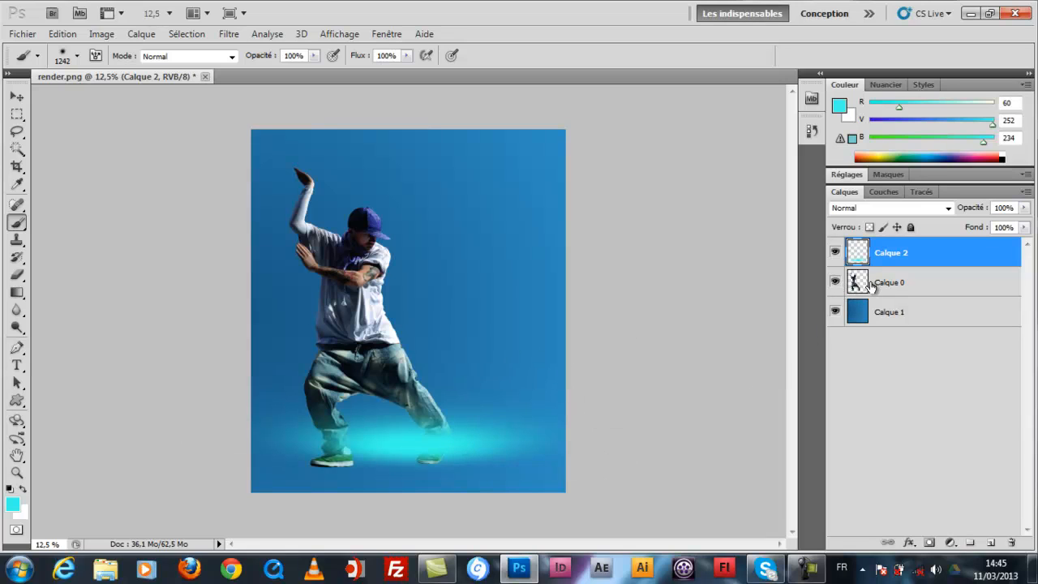
drag(867, 280, 872, 243)
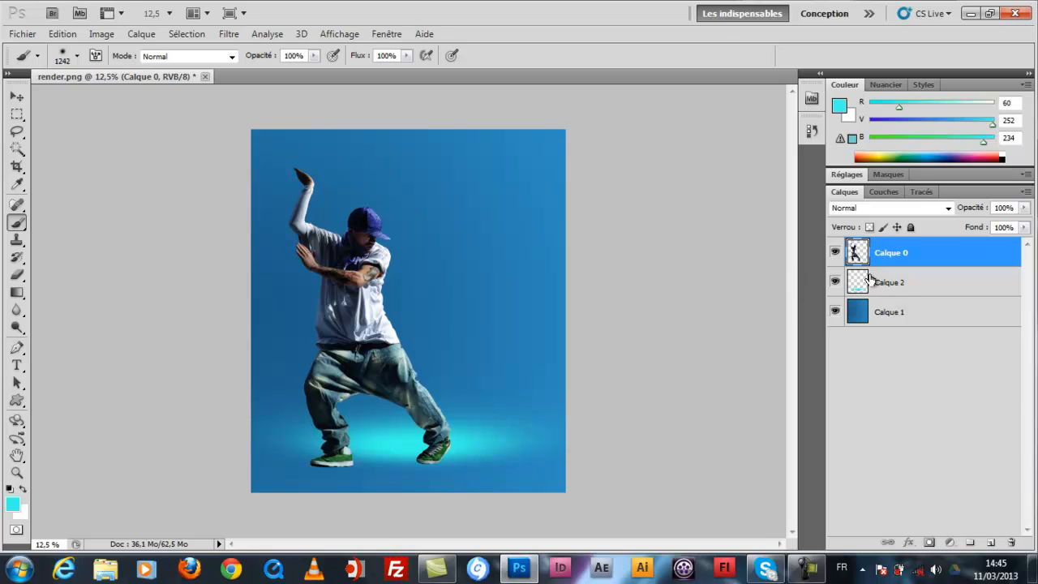
click(869, 279)
click(16, 96)
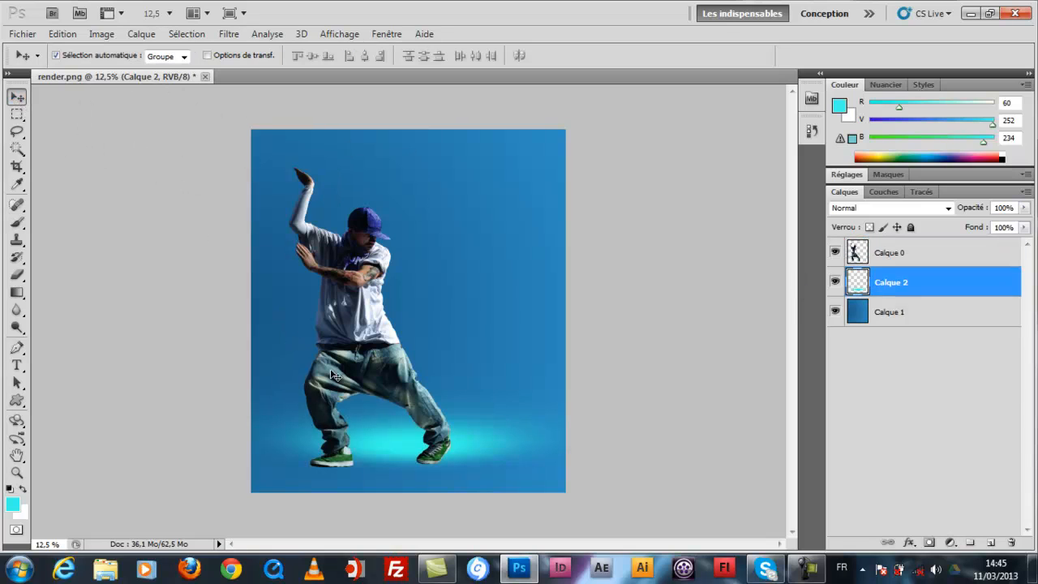
drag(371, 442, 362, 470)
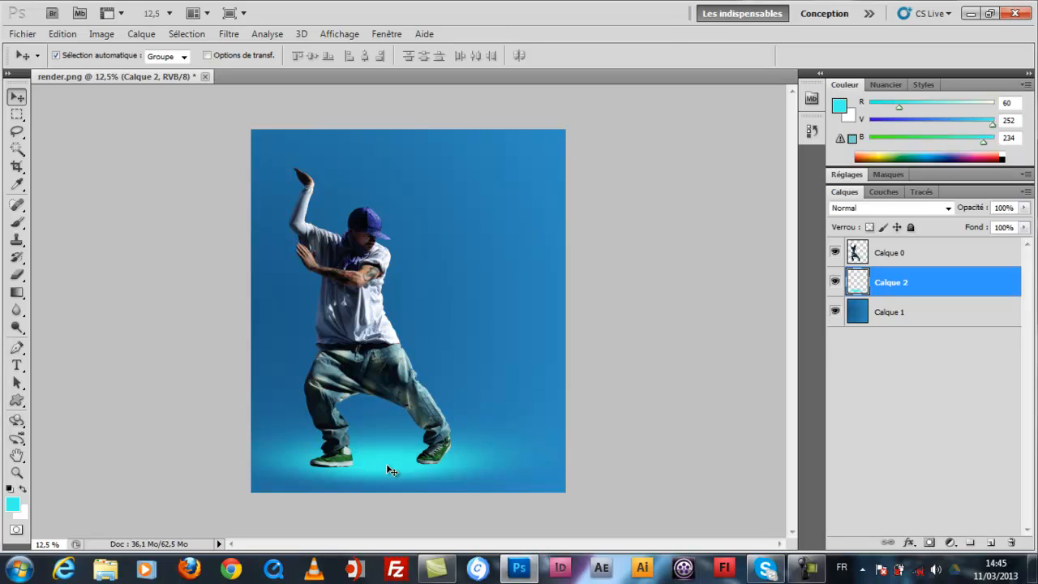
Add a new layer above the dancer layer Calque 0 and choose the Pen tool
click(892, 256)
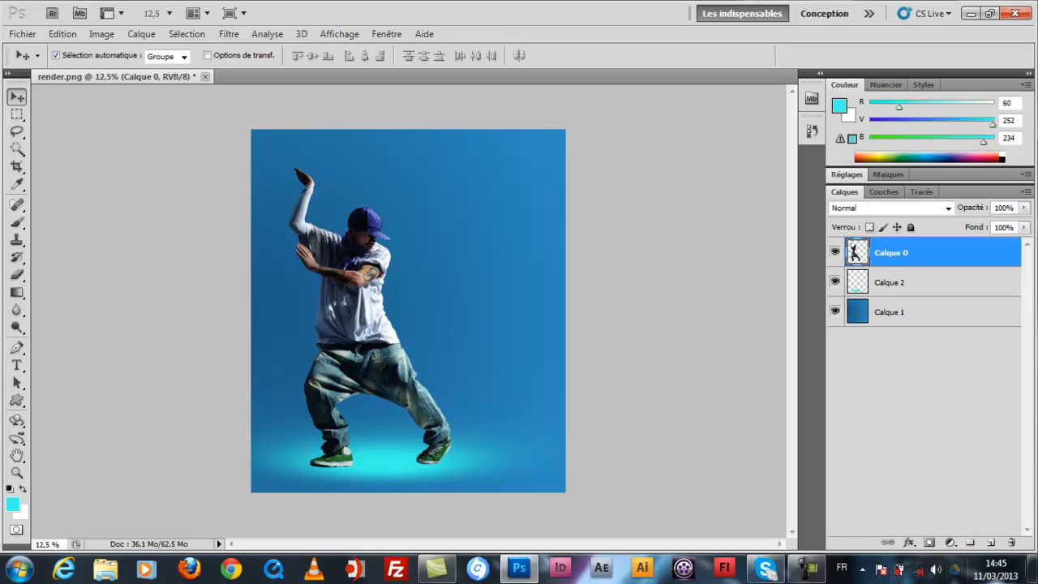
click(990, 543)
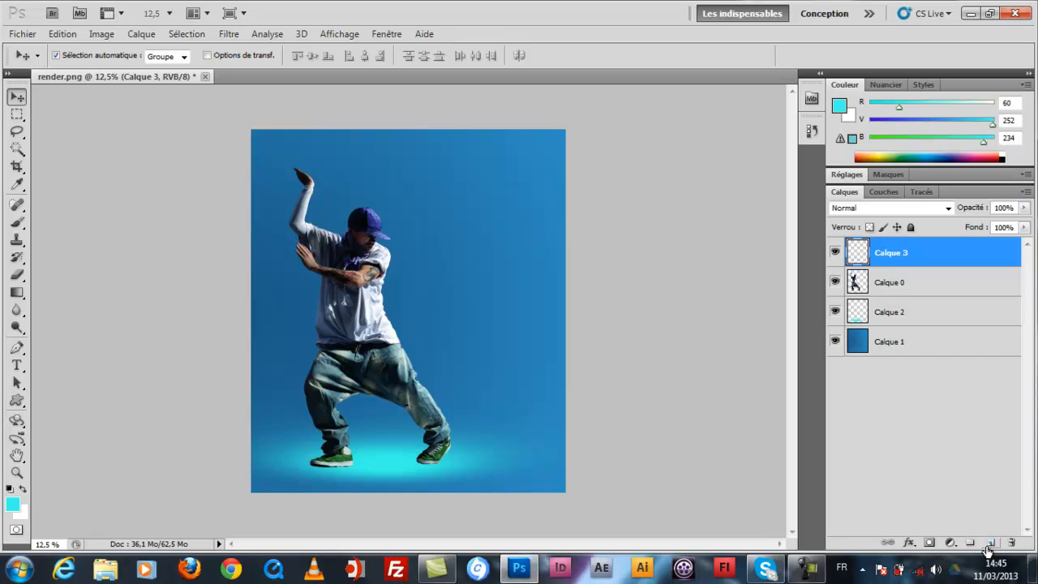
click(16, 349)
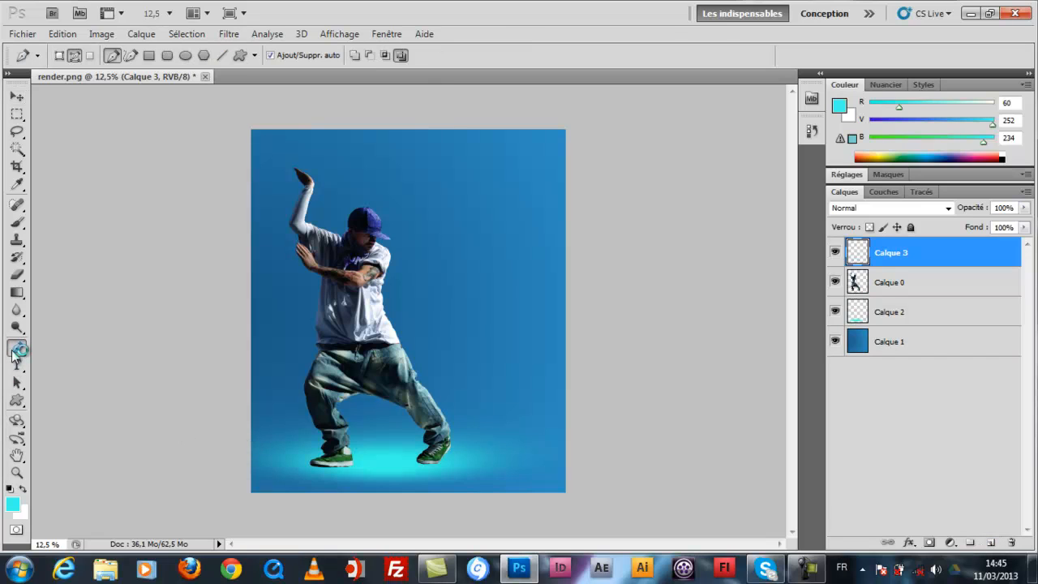
click(285, 443)
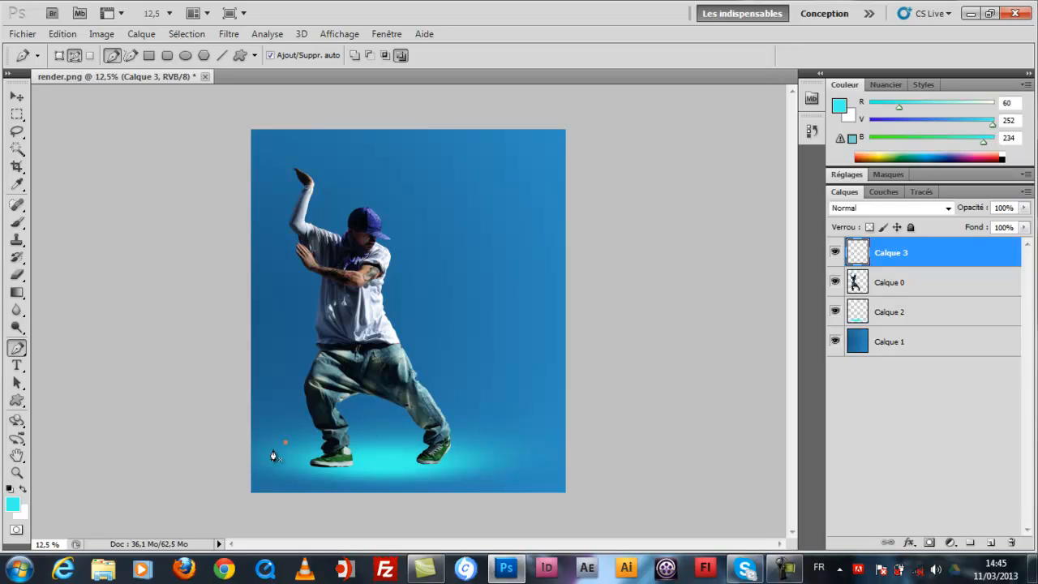
key(ctrl+z)
drag(366, 426, 385, 429)
key(ctrl+alt+z)
key(ctrl+alt+z)
Draw a curved zigzag path with the Pen tool winding around the dancer from the feet up to the raised arm
mouse_move(296, 447)
mouse_down()
mouse_move(350, 444)
mouse_move(364, 427)
mouse_move(320, 417)
mouse_move(303, 399)
mouse_move(399, 328)
mouse_up()
drag(399, 328, 493, 335)
drag(303, 320, 490, 291)
drag(294, 263, 284, 211)
drag(284, 210, 347, 198)
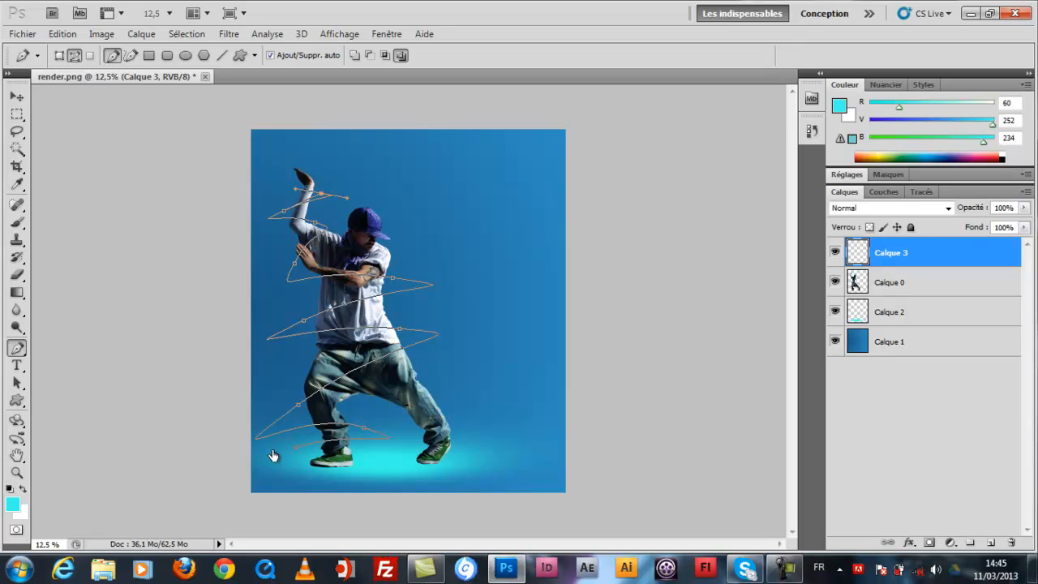
Hide the dancer layer Calque 0 and round the path's lowest curve over the cyan glow by adjusting its anchor handles
click(835, 282)
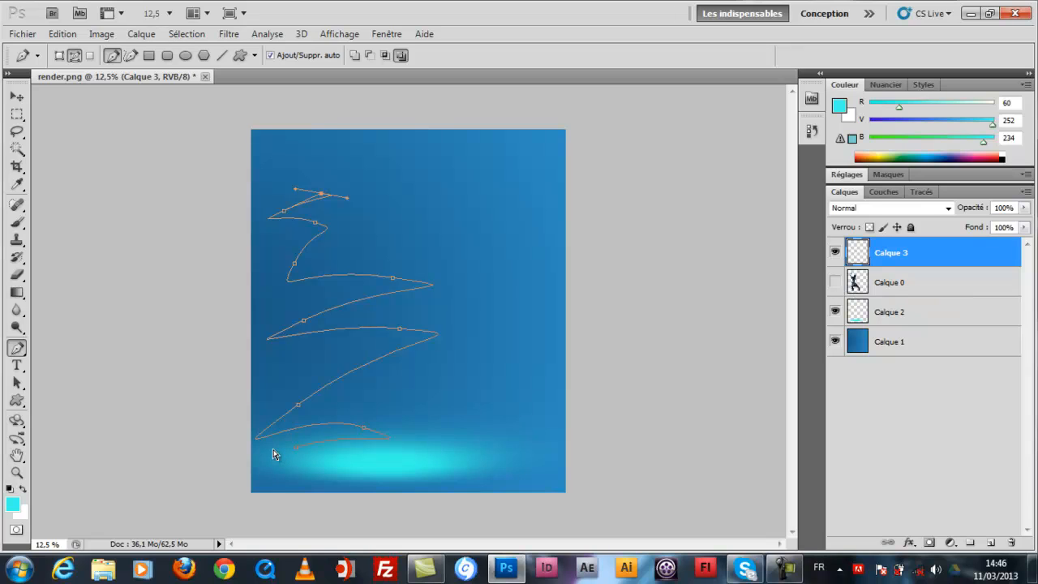
drag(366, 439, 369, 458)
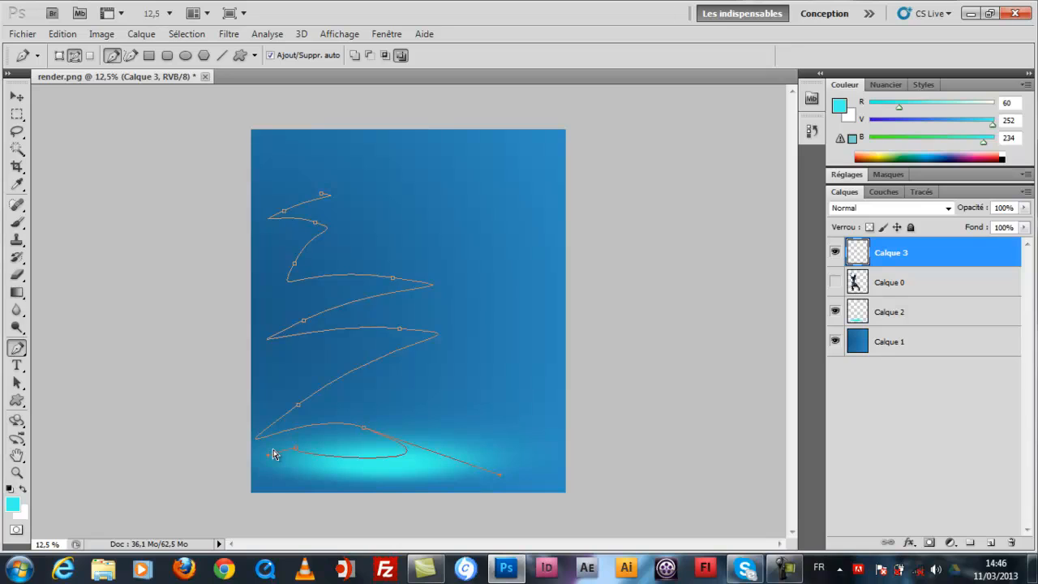
ctrl+click(299, 405)
mouse_move(299, 405)
mouse_down()
mouse_move(312, 398)
mouse_move(271, 396)
mouse_move(304, 407)
mouse_up()
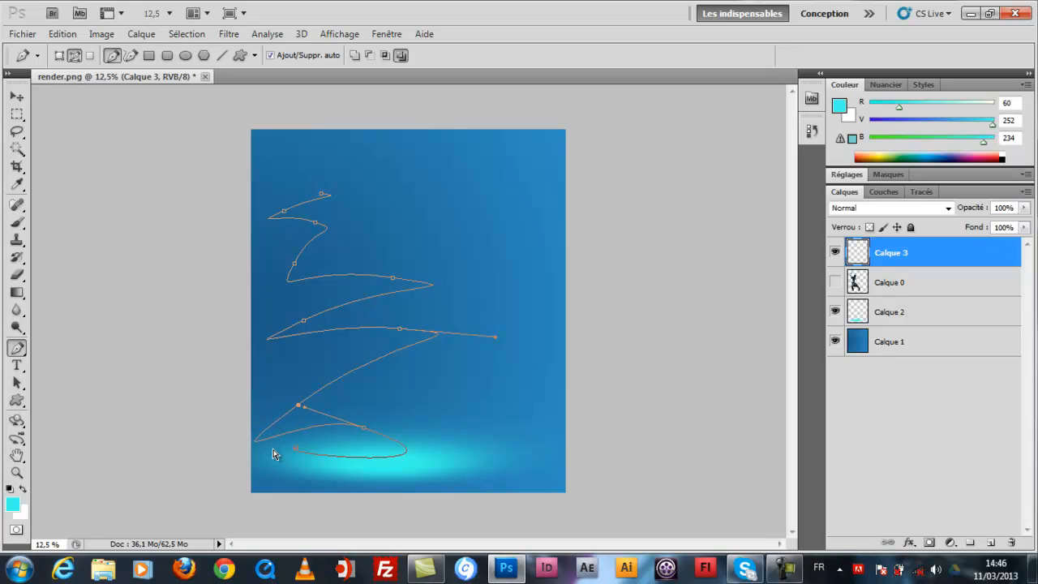
Reshape the path's lower-left turn and raise the right-hand anchor of its upper curve
ctrl+click(273, 451)
ctrl+click(274, 438)
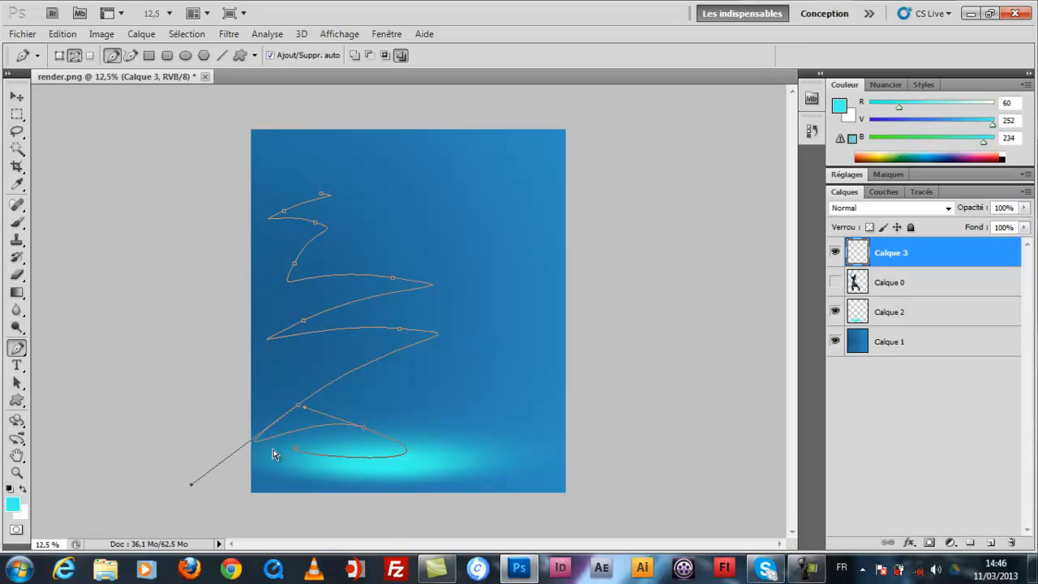
key(ctrl+z)
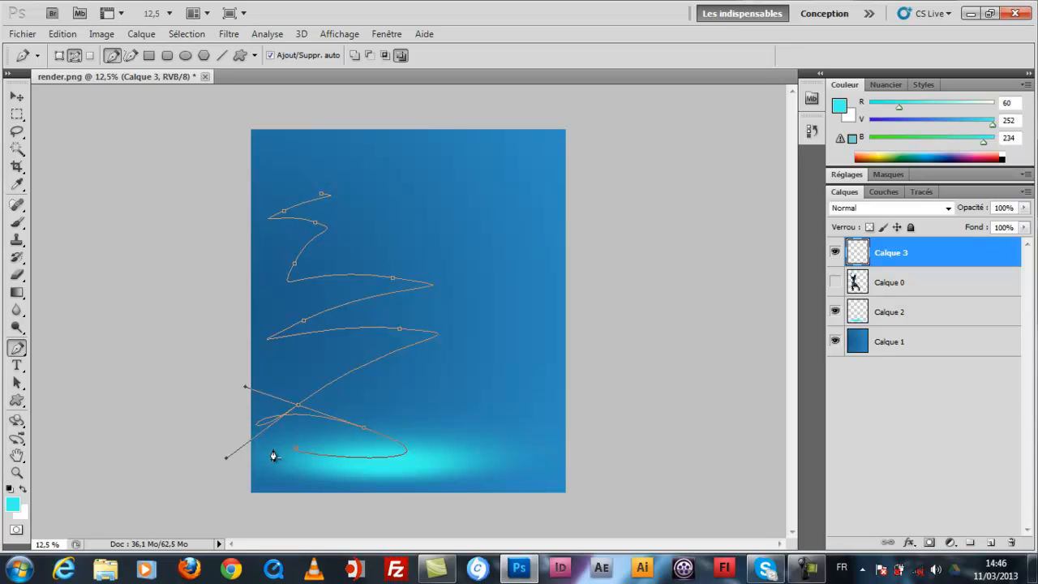
drag(298, 404, 293, 399)
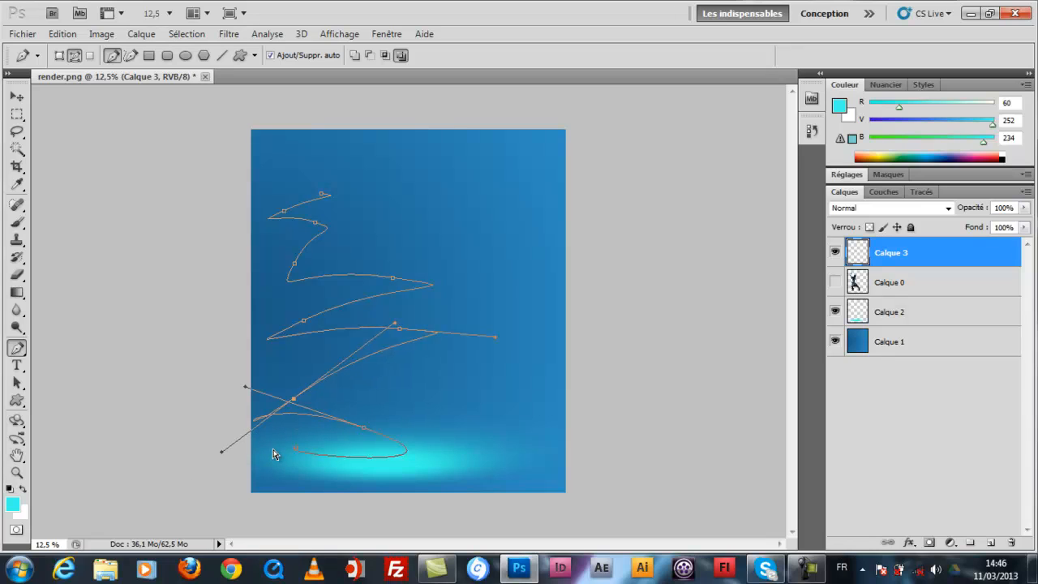
drag(267, 338, 265, 337)
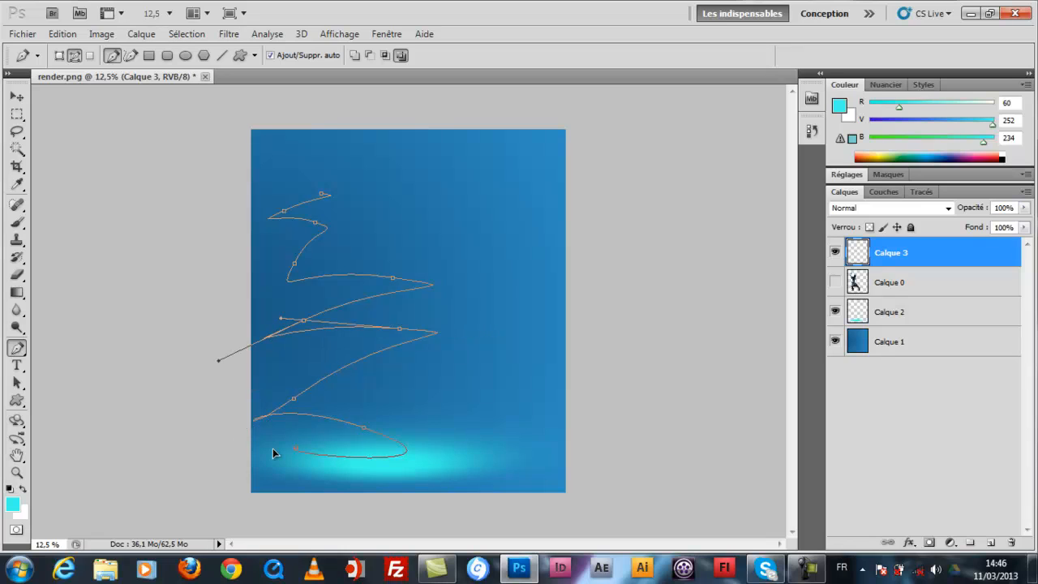
drag(392, 277, 392, 261)
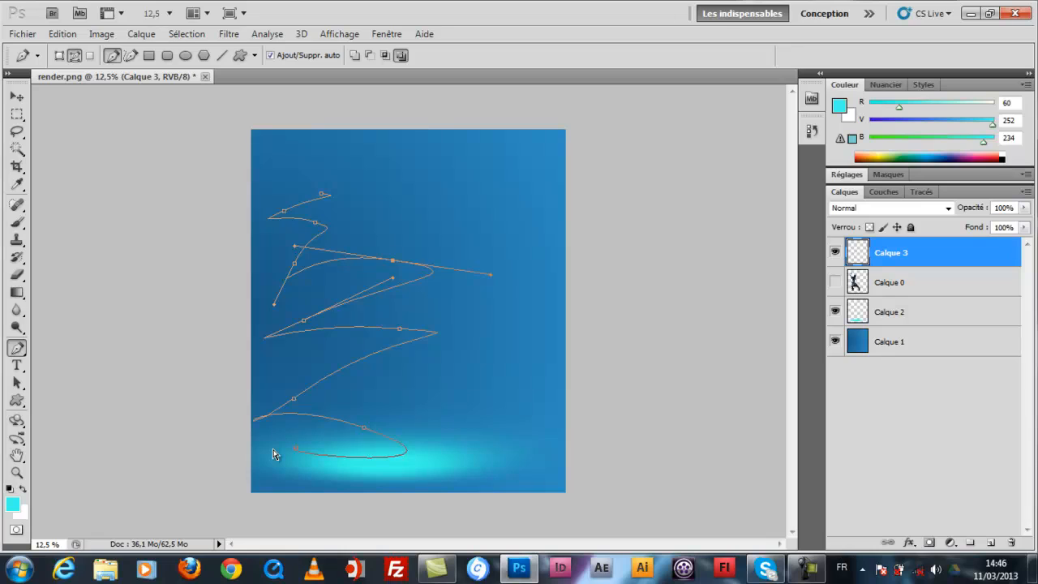
Delete the three topmost anchor points of the zigzag path
click(321, 193)
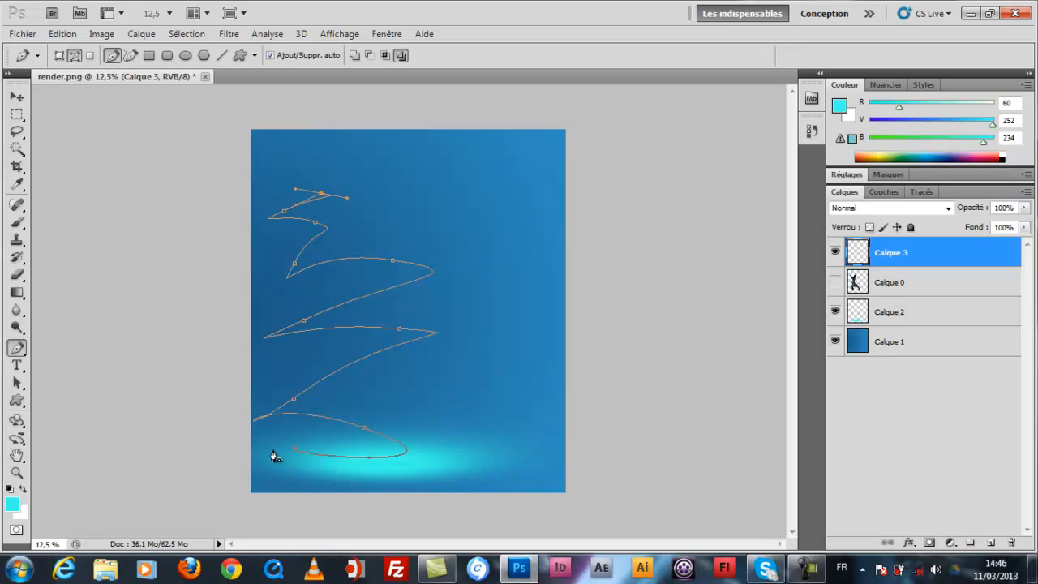
key(Delete)
click(284, 211)
key(Delete)
click(314, 221)
key(Delete)
Nudge the whole path upward and slightly to the right
key(ctrl+Up)
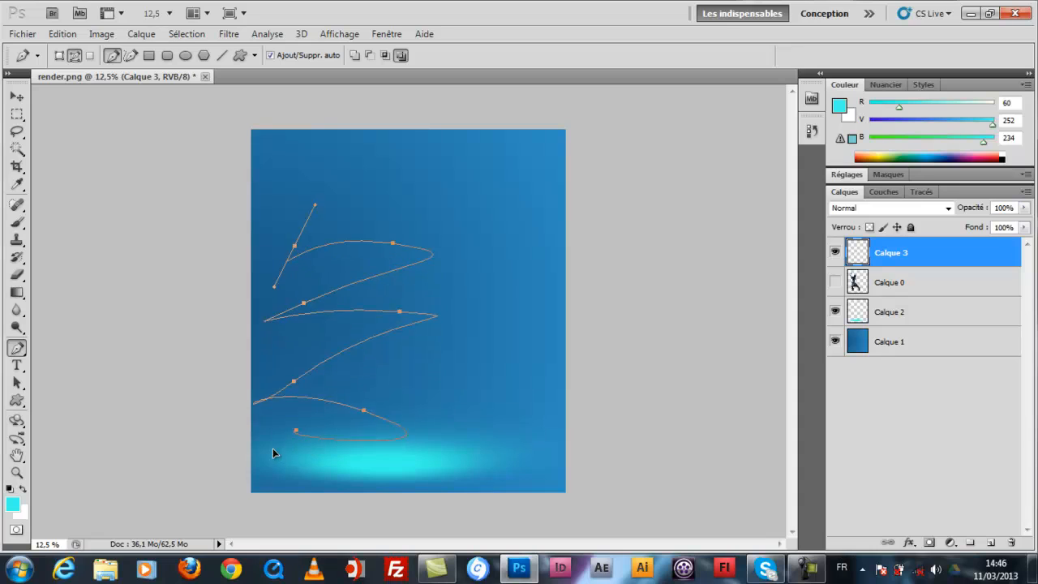
key(ctrl+Right)
key(ctrl+Up)
key(ctrl+Up)
key(ctrl+Up)
key(ctrl+Up)
key(ctrl+Up)
key(ctrl+Up)
key(ctrl+Up)
key(ctrl+Up)
key(ctrl+Up)
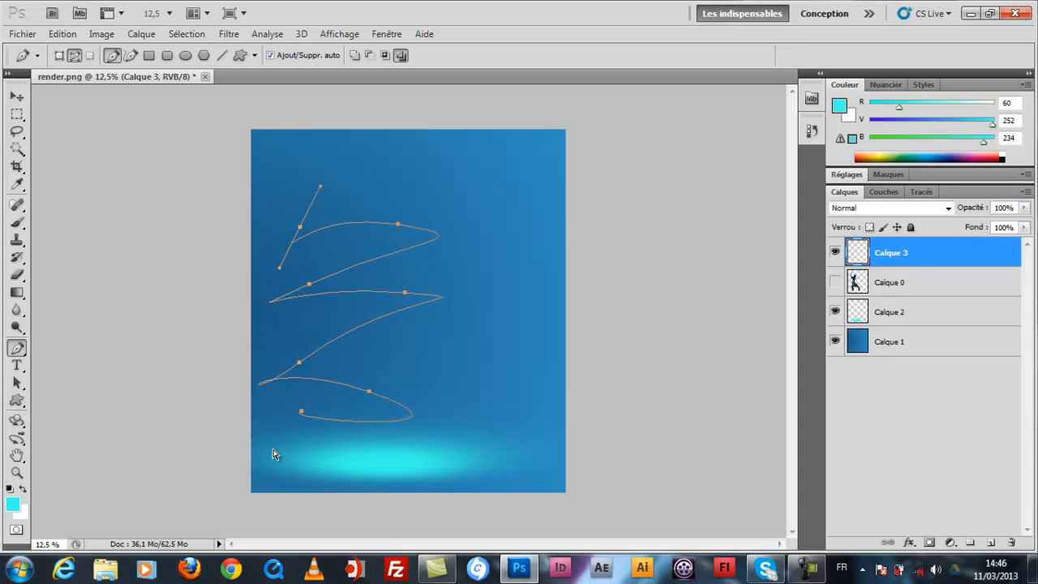
key(ctrl+Up)
key(ctrl+Up)
key(ctrl+Up)
key(ctrl+Up)
key(ctrl+Up)
key(ctrl+Up)
key(ctrl+Down)
key(ctrl+Down)
key(ctrl+Down)
key(ctrl+Right)
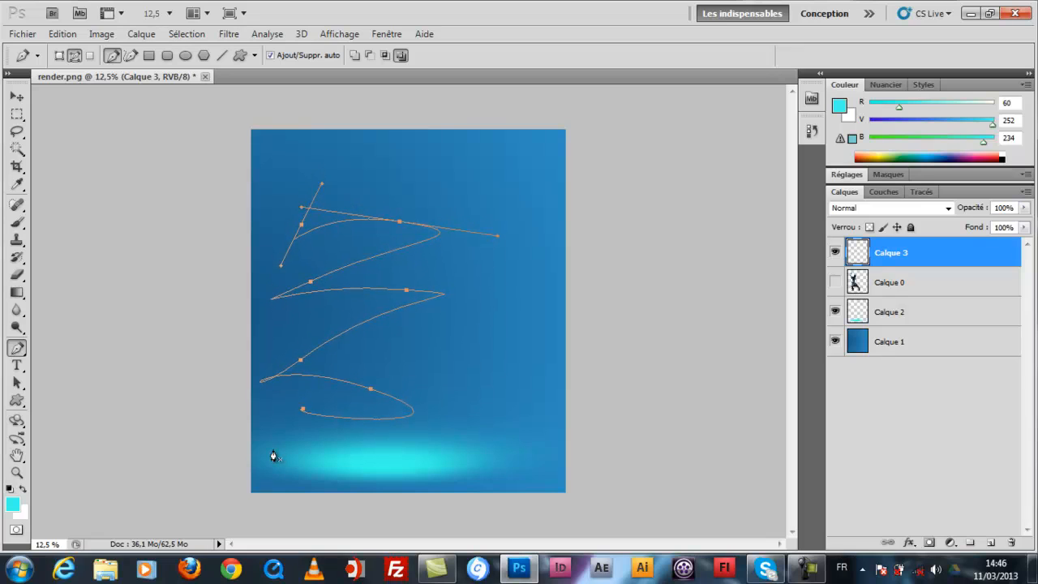
Nudge the whole path back down, then undo the last two path changes
key(ctrl+Down)
key(ctrl+Down)
key(ctrl+Down)
key(ctrl+Down)
key(ctrl+Down)
key(ctrl+Down)
key(ctrl+Down)
key(ctrl+Down)
key(ctrl+Down)
key(ctrl+Down)
key(ctrl+Down)
key(ctrl+Down)
key(ctrl+Down)
key(ctrl+Down)
key(ctrl+Down)
key(ctrl+Down)
key(ctrl+Down)
key(ctrl+Down)
key(ctrl+Down)
key(ctrl+Down)
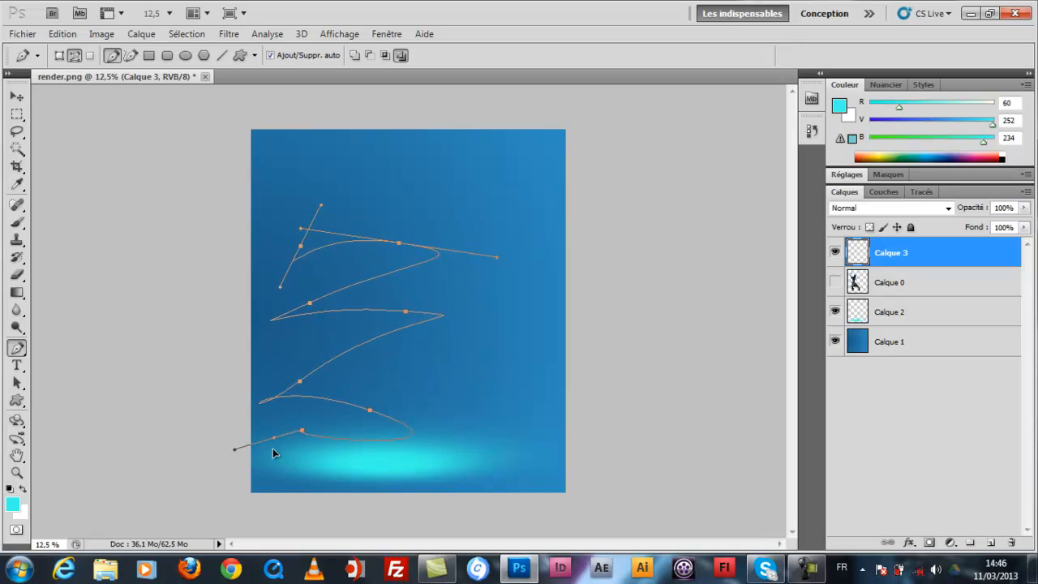
key(ctrl+alt+z)
key(ctrl+alt+z)
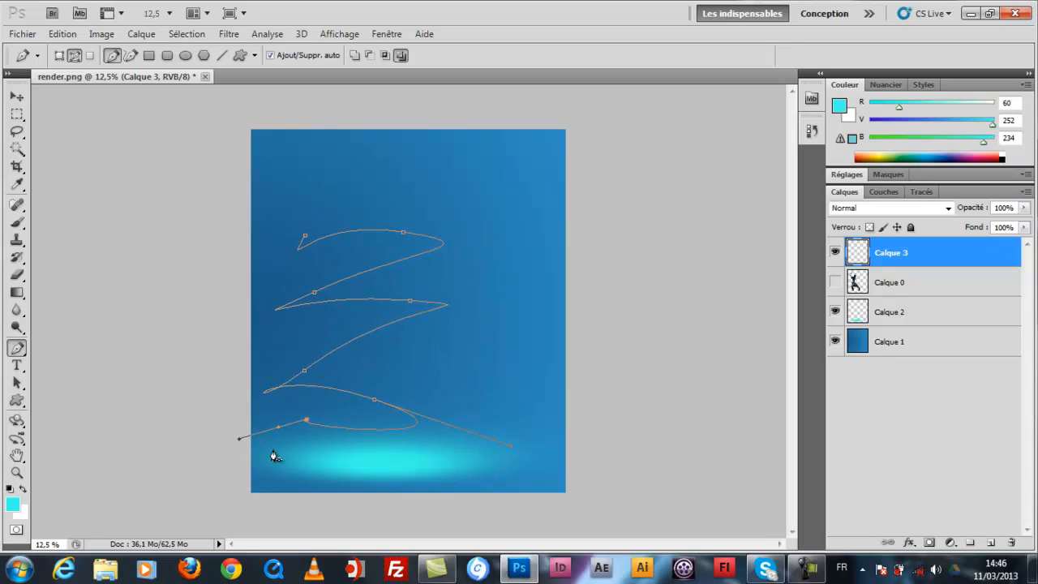
Lower only the path's bottom end anchor onto the upper part of the cyan glow
key(ctrl+Down)
key(ctrl+Down)
key(ctrl+Down)
key(ctrl+Down)
key(ctrl+Down)
key(ctrl+Down)
key(ctrl+Down)
key(ctrl+Down)
key(ctrl+Down)
key(ctrl+Down)
key(ctrl+Down)
key(ctrl+Down)
key(ctrl+Down)
key(ctrl+Down)
key(ctrl+Down)
key(ctrl+Down)
key(ctrl+Down)
key(ctrl+Down)
key(ctrl+Down)
key(ctrl+Down)
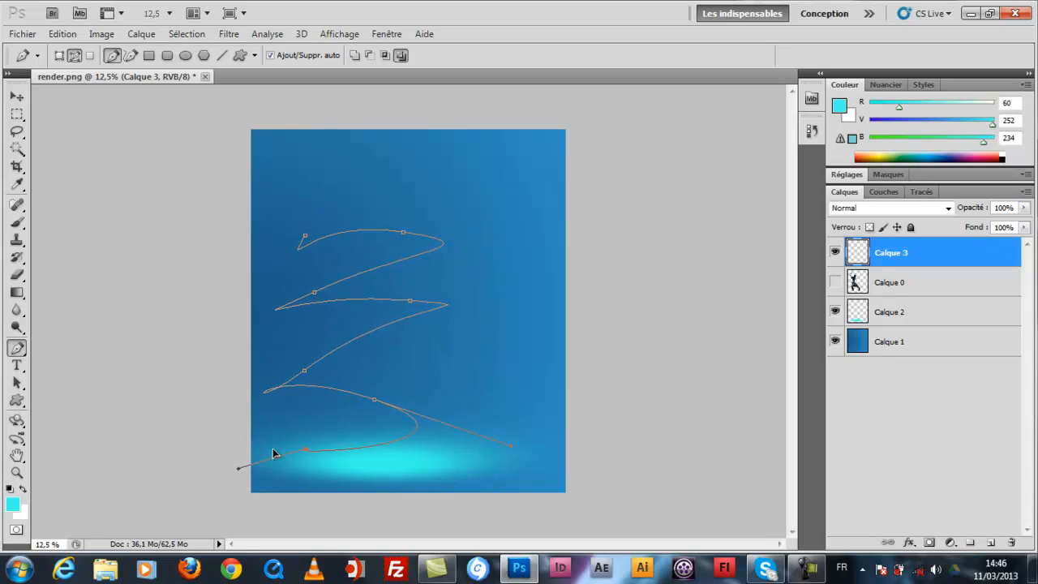
Reposition the path's three middle anchor points so its zigzag bends begin crossing into loops
drag(304, 371, 346, 335)
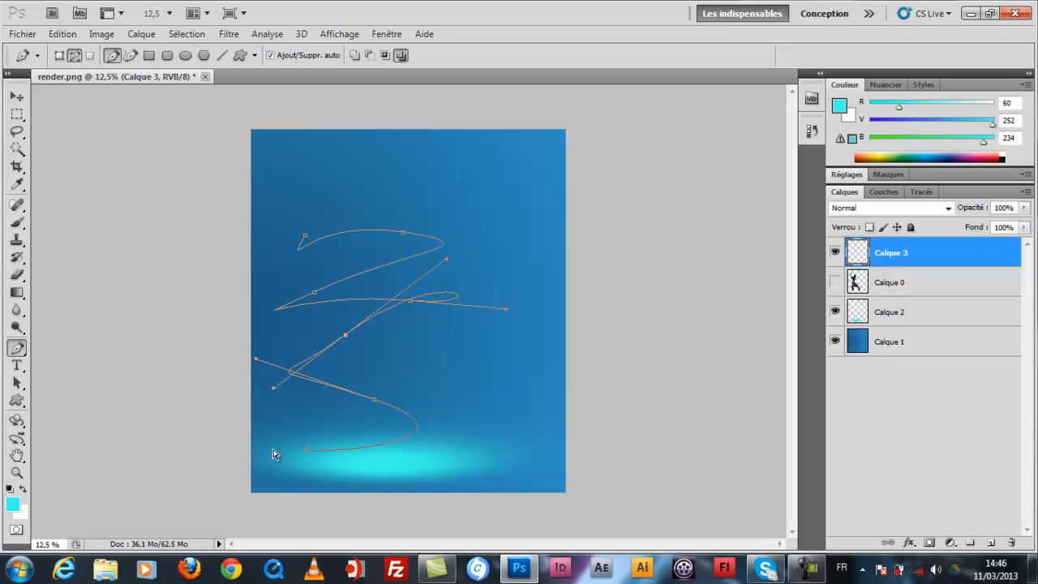
drag(410, 300, 355, 348)
drag(314, 292, 390, 282)
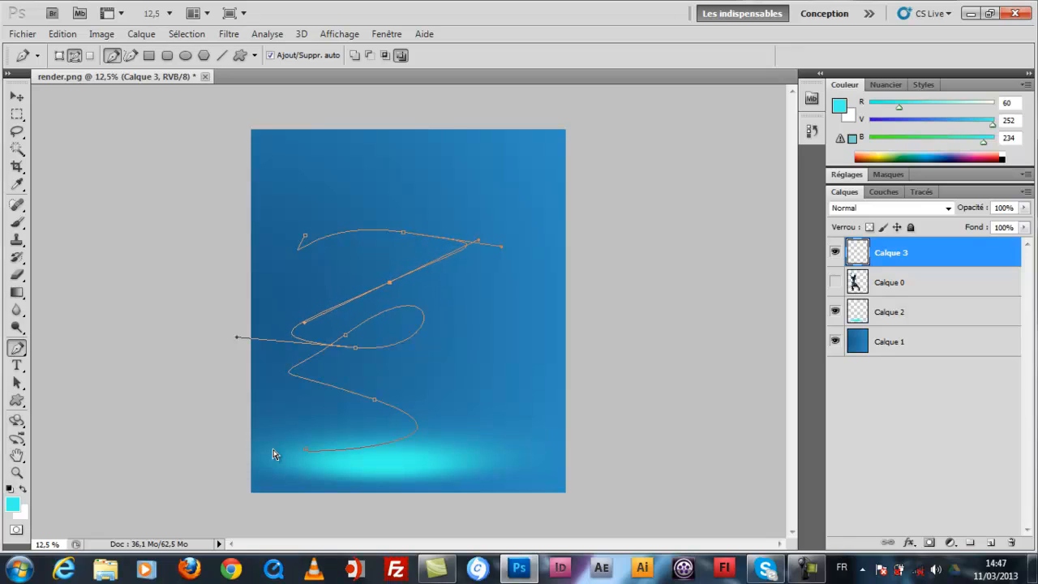
Reshape the path's upper anchors into overlapping loops with a raised top end, and show the dancer layer Calque 0
click(403, 232)
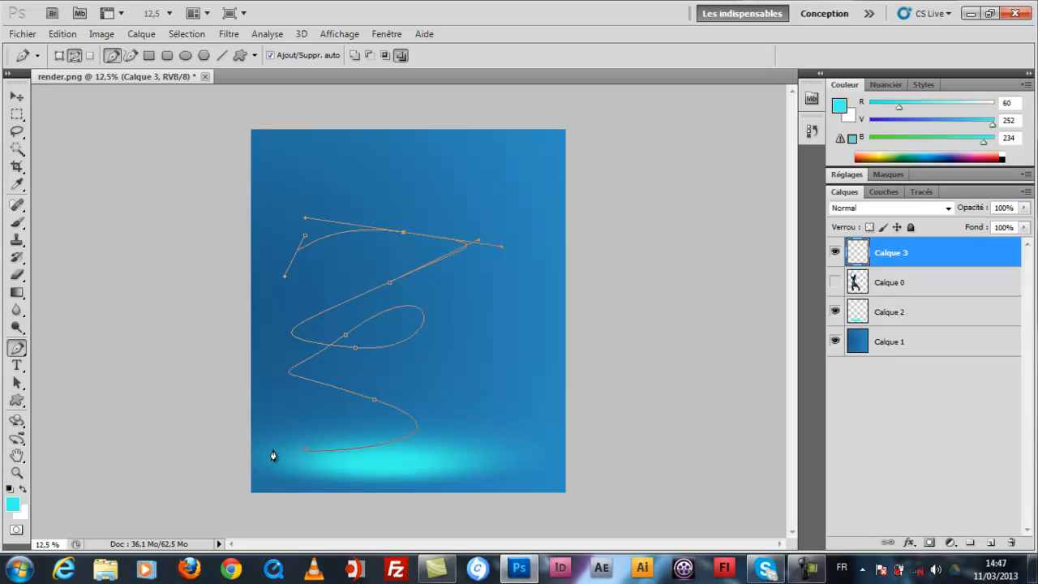
drag(402, 232, 382, 237)
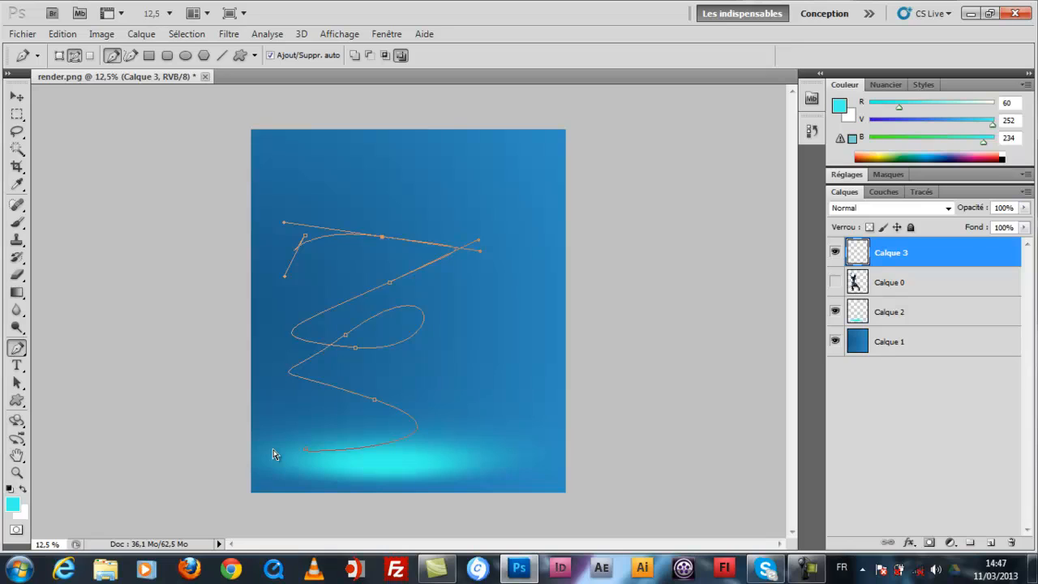
drag(382, 237, 364, 276)
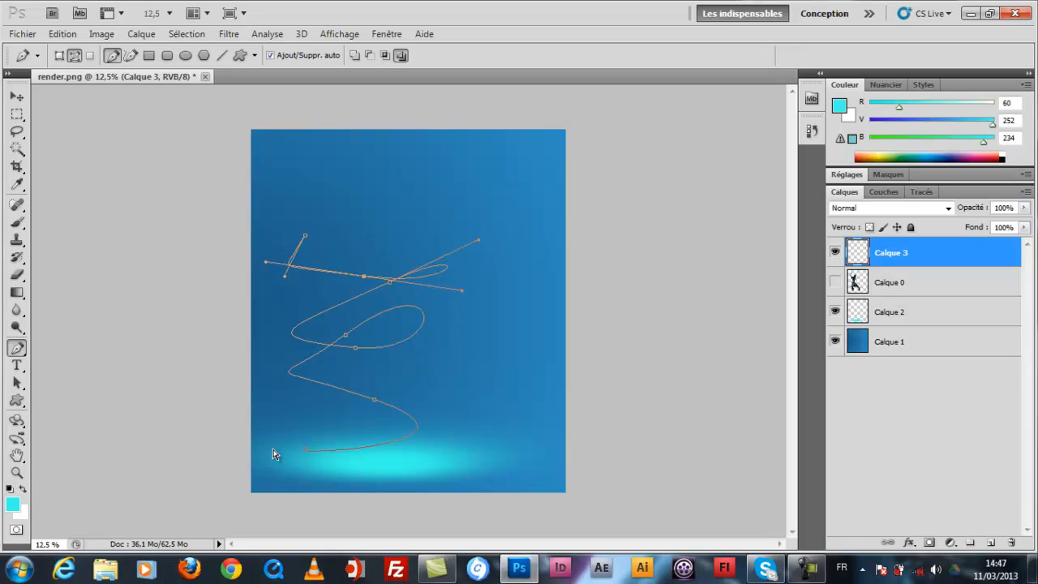
drag(305, 235, 311, 202)
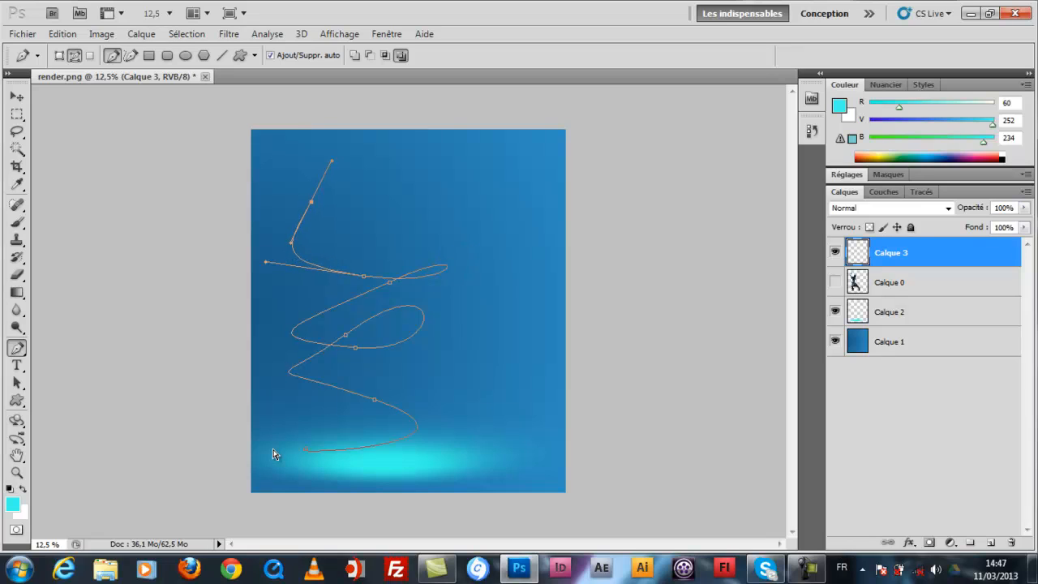
mouse_move(389, 282)
mouse_down()
mouse_move(354, 283)
mouse_move(351, 266)
mouse_move(334, 372)
mouse_move(340, 325)
mouse_move(329, 258)
mouse_move(341, 332)
mouse_move(335, 320)
mouse_up()
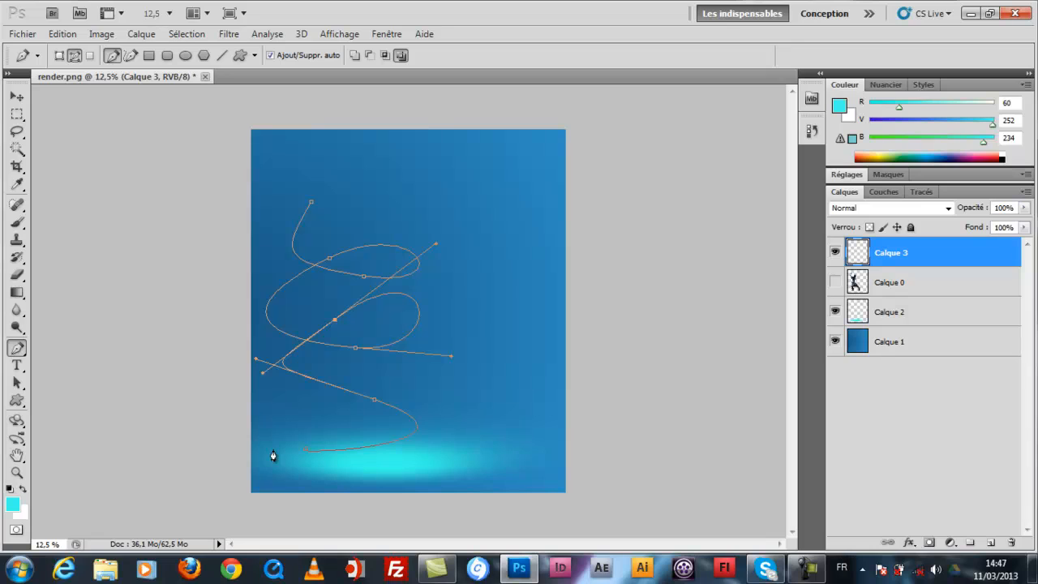
click(835, 281)
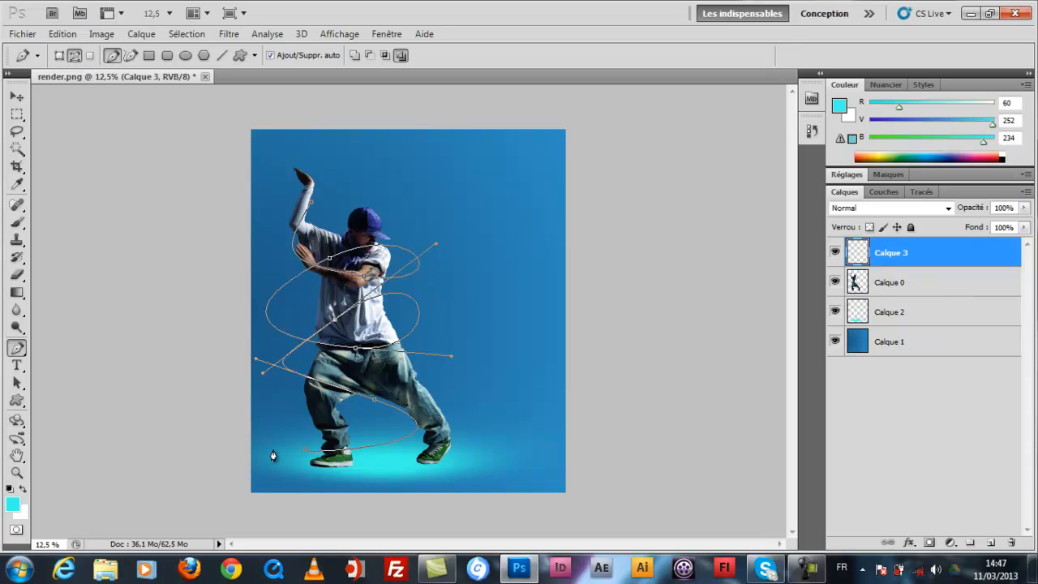
Set up a soft 23 px brush at 7% hardness with a magenta foreground colour of R 245, G 26, B 234
key(b)
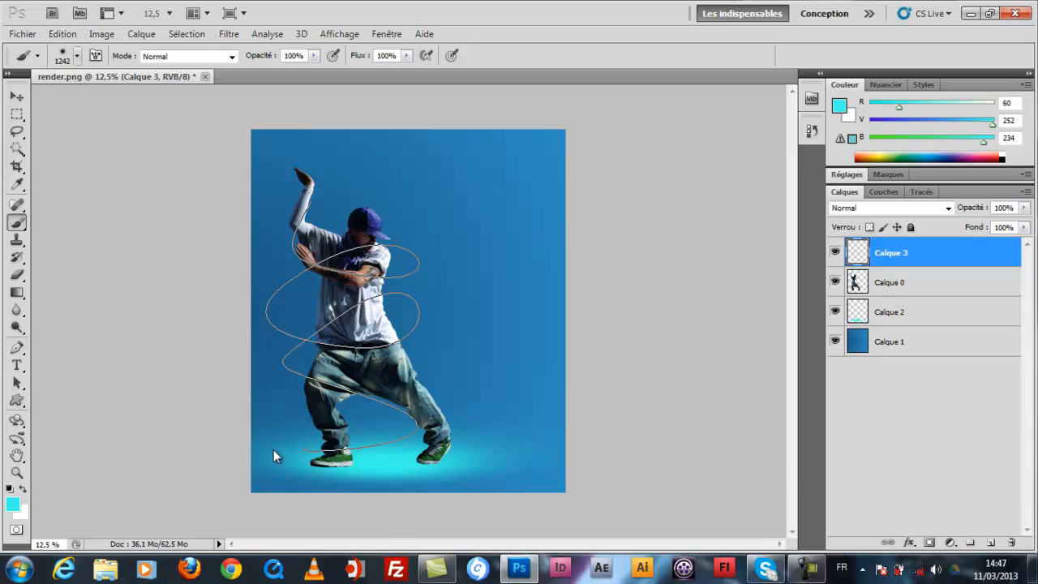
right_click(273, 456)
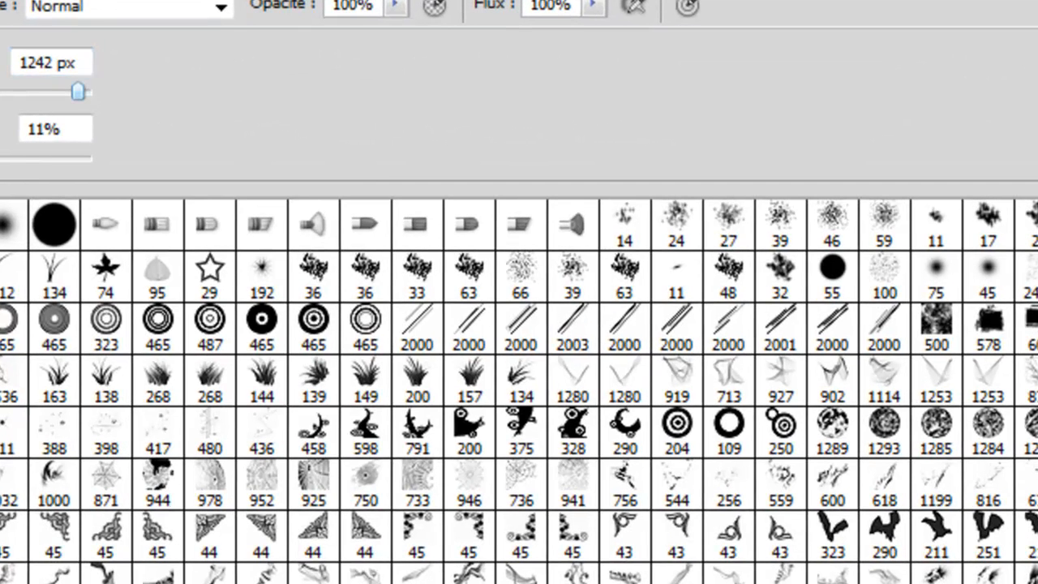
drag(166, 97, 140, 98)
drag(24, 92, 0, 92)
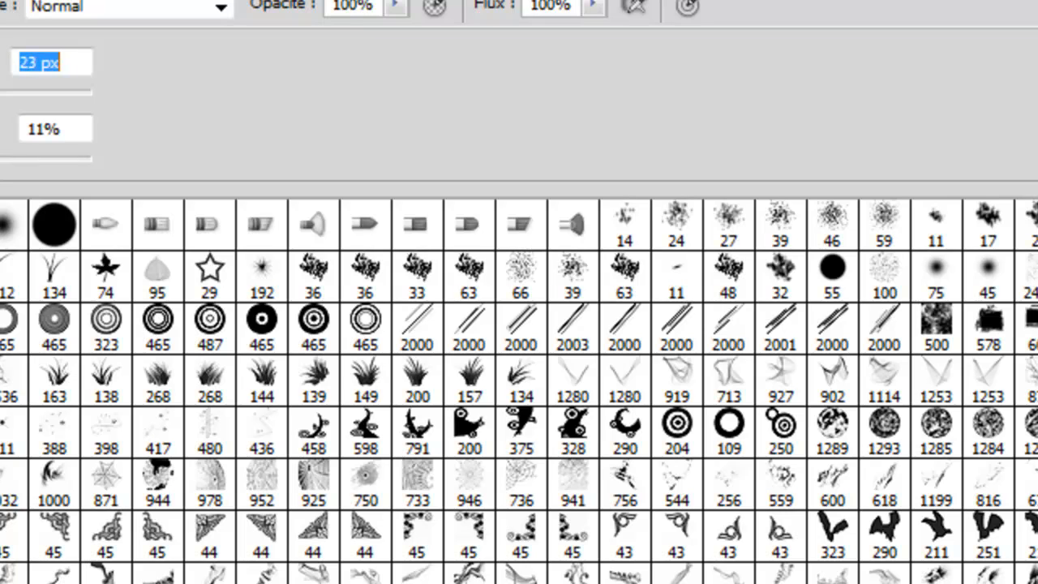
drag(1, 158, 0, 158)
key(Return)
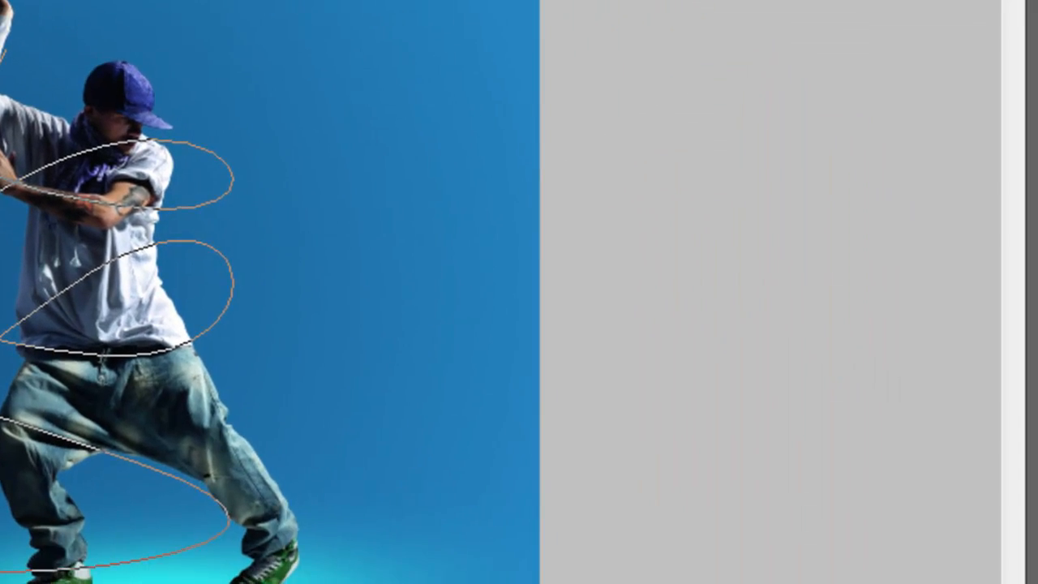
click(0, 583)
click(464, 456)
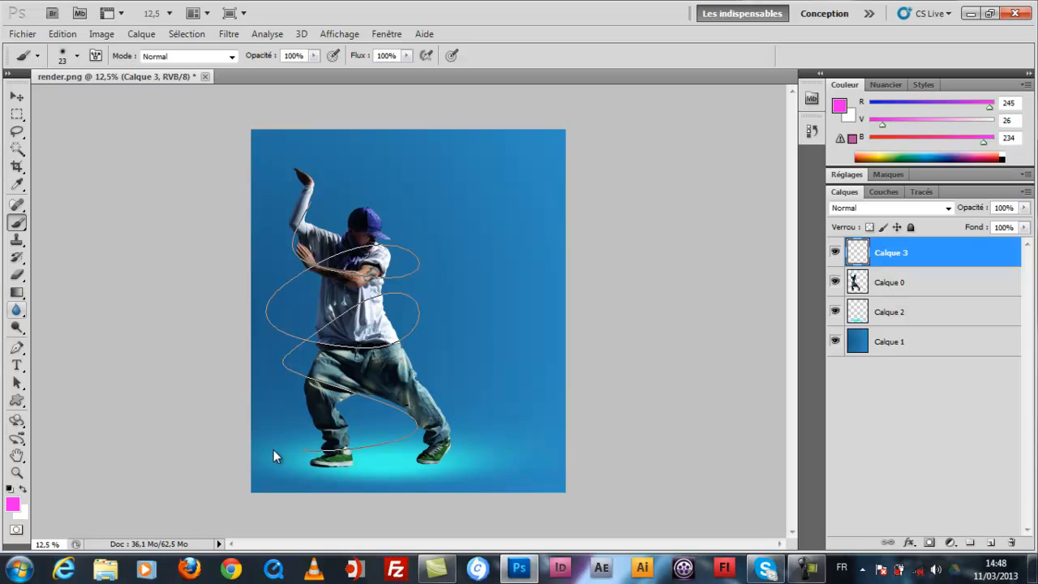
Try stroking the spiral path with the brush (Forme) and simulated pressure, then undo the stroke
key(p)
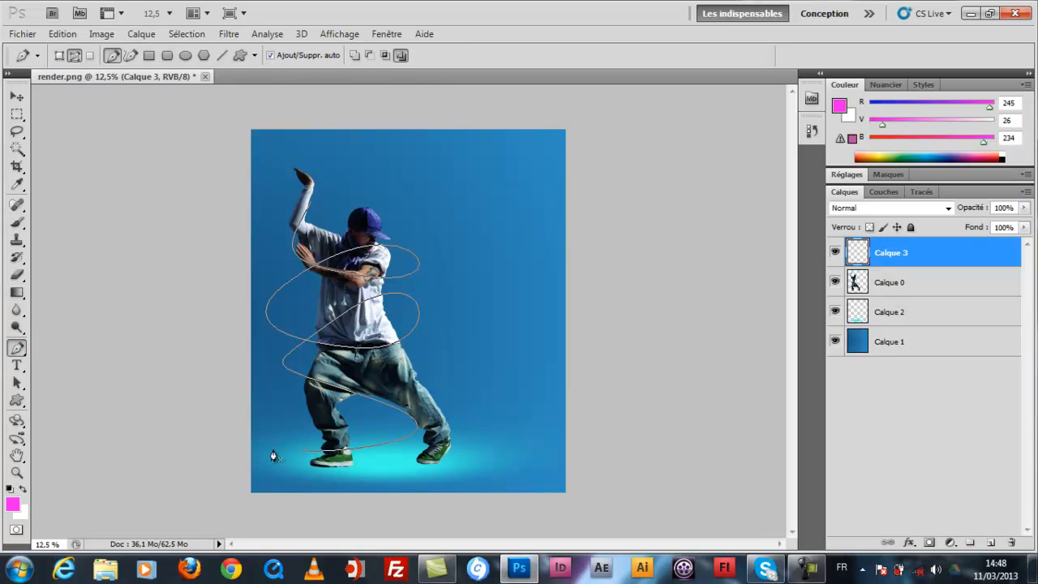
right_click(273, 455)
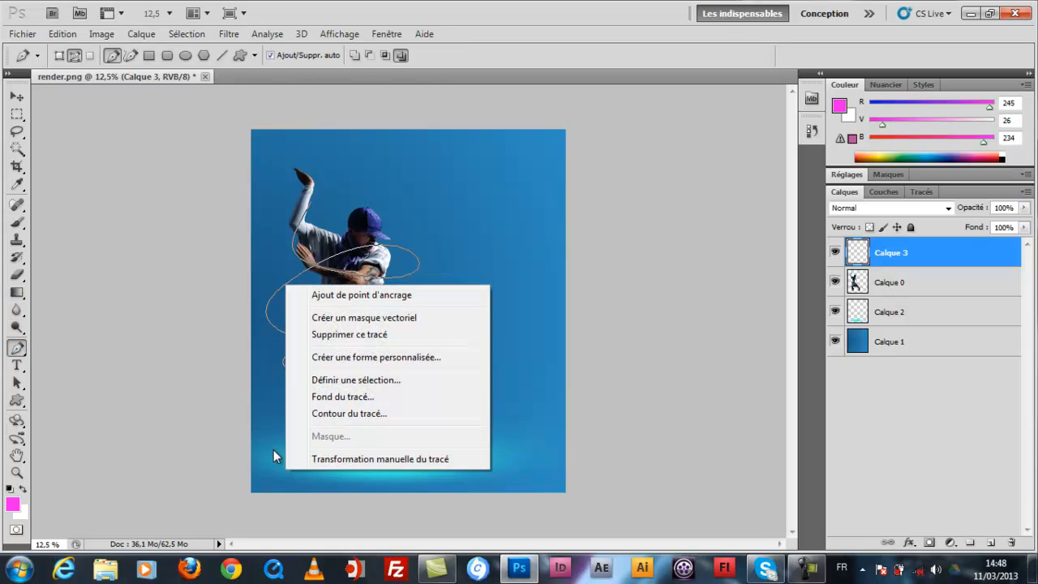
click(340, 410)
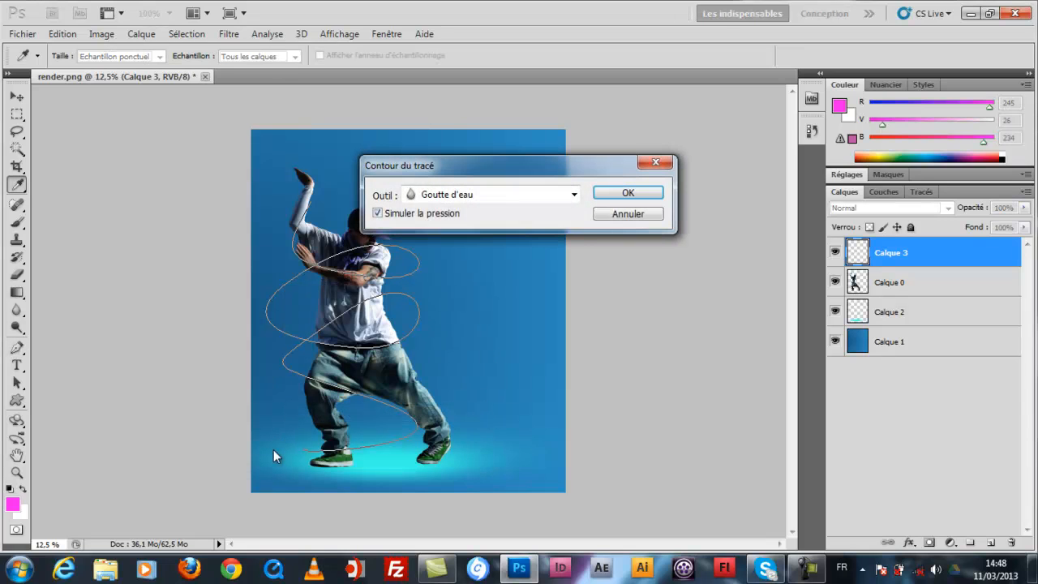
click(491, 194)
click(444, 226)
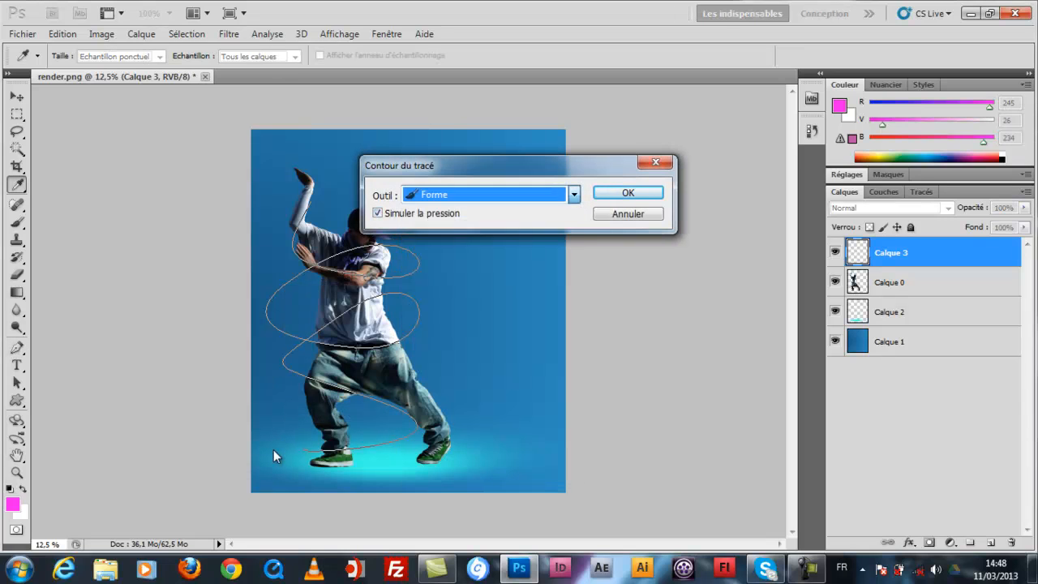
click(627, 193)
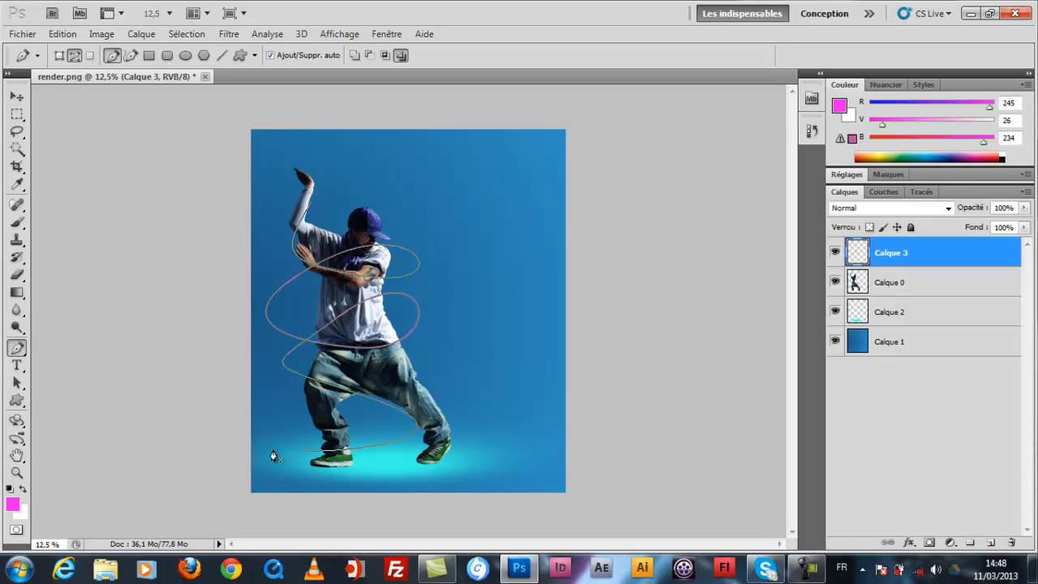
key(ctrl+z)
Enlarge the brush to 160 px for a thicker path stroke
key(b)
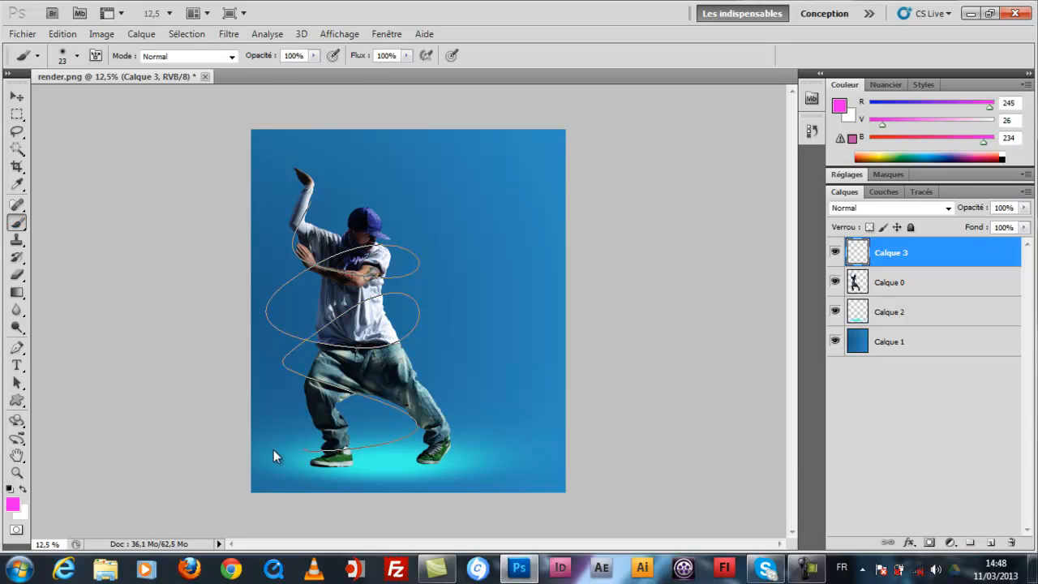
right_click(273, 456)
scroll(273, 456, up, 13)
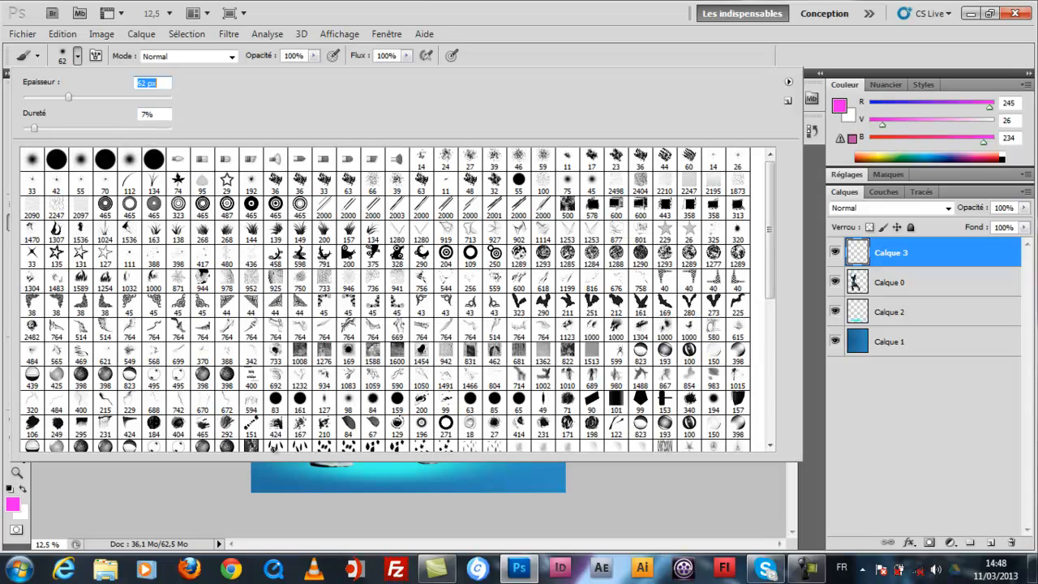
scroll(274, 455, up, 9)
scroll(275, 455, up, 6)
scroll(273, 454, up, 8)
key(super+Down)
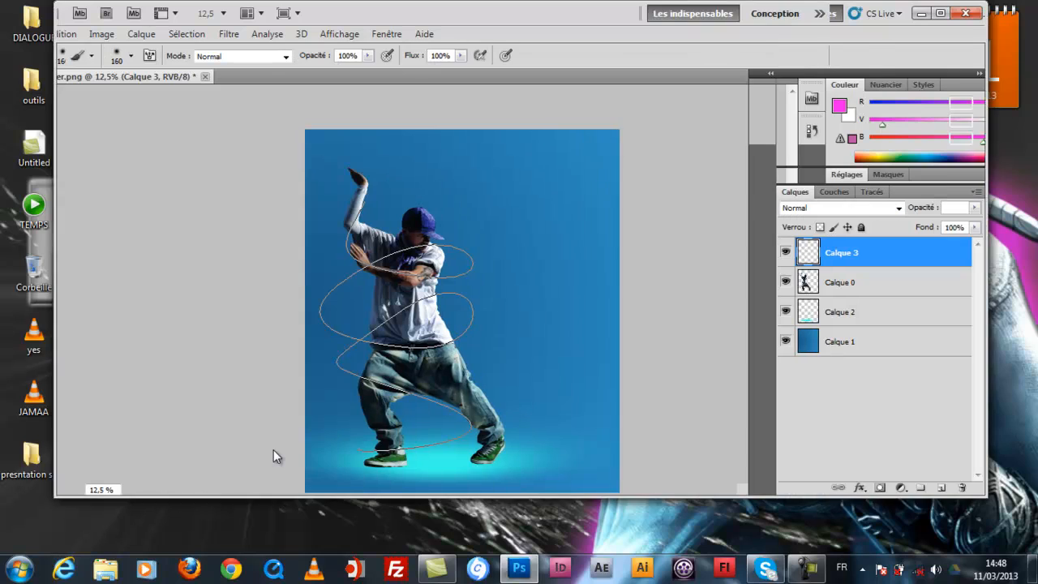
key(super+Up)
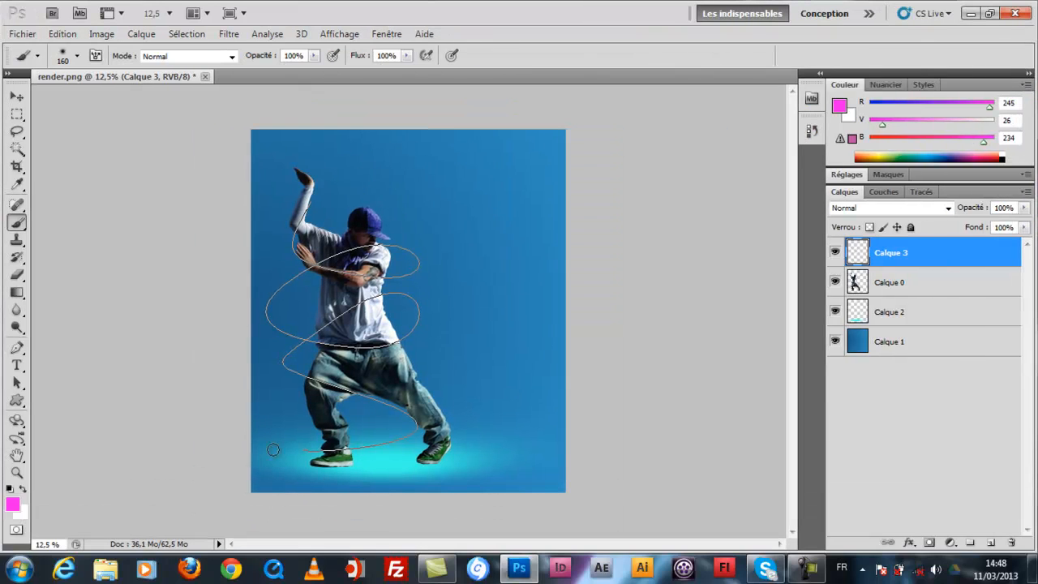
Stroke the spiral path on Calque 3 with the brush (Forme) and simulated pressure
key(p)
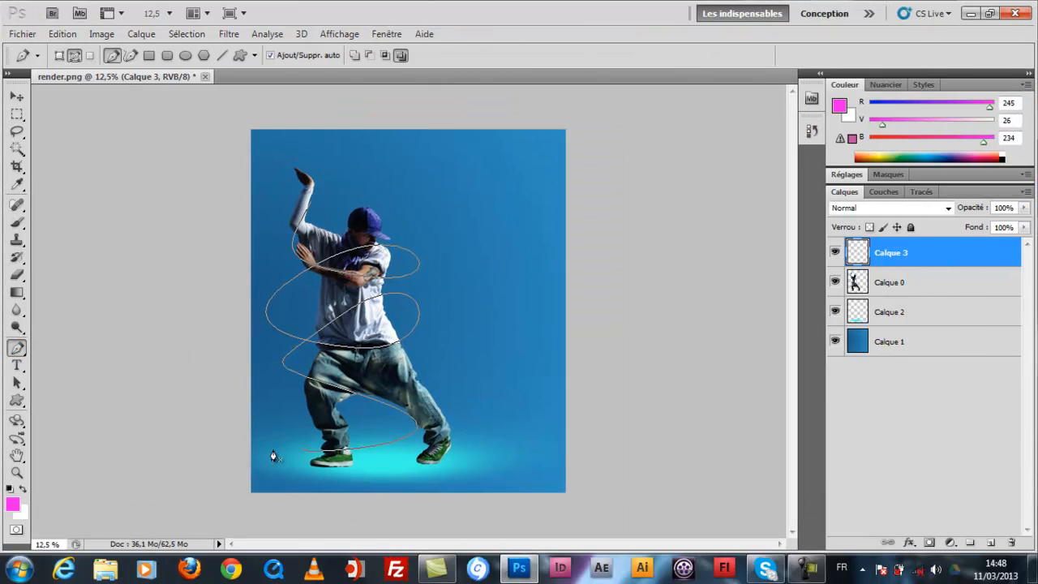
right_click(273, 455)
key(Down)
key(Down)
key(Down)
key(Down)
key(Down)
key(Down)
key(Down)
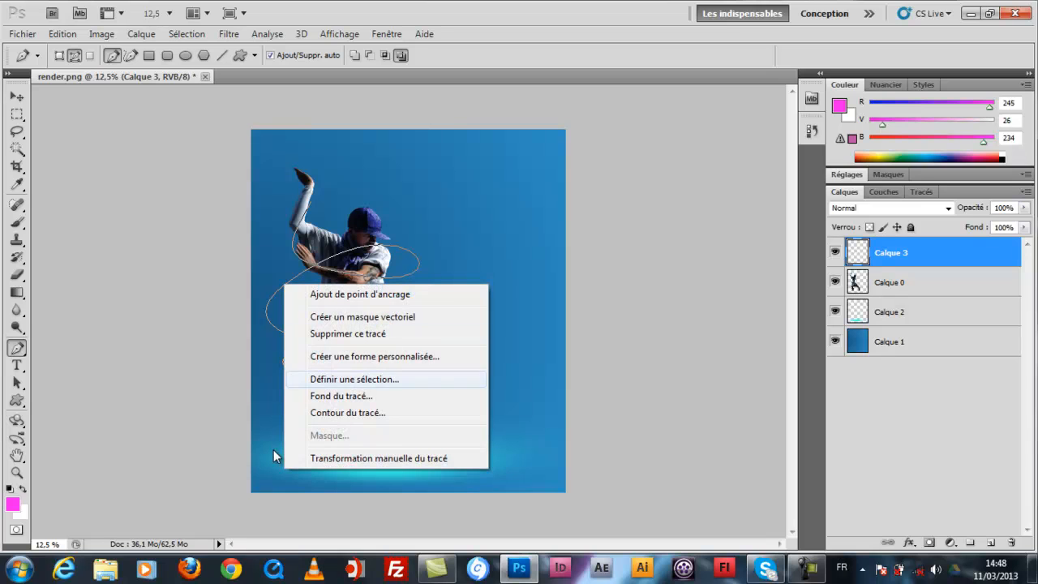
key(Return)
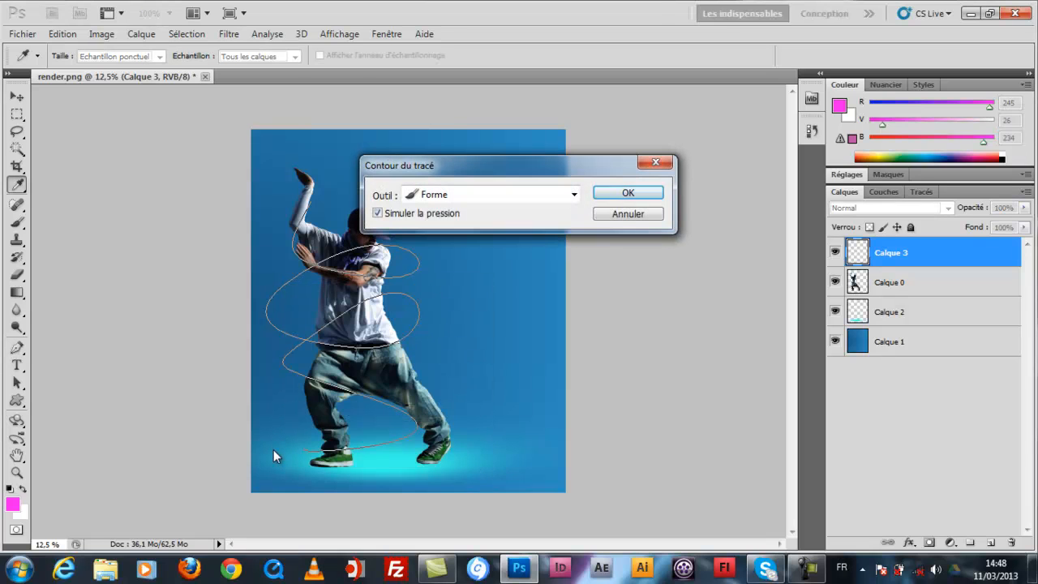
key(Return)
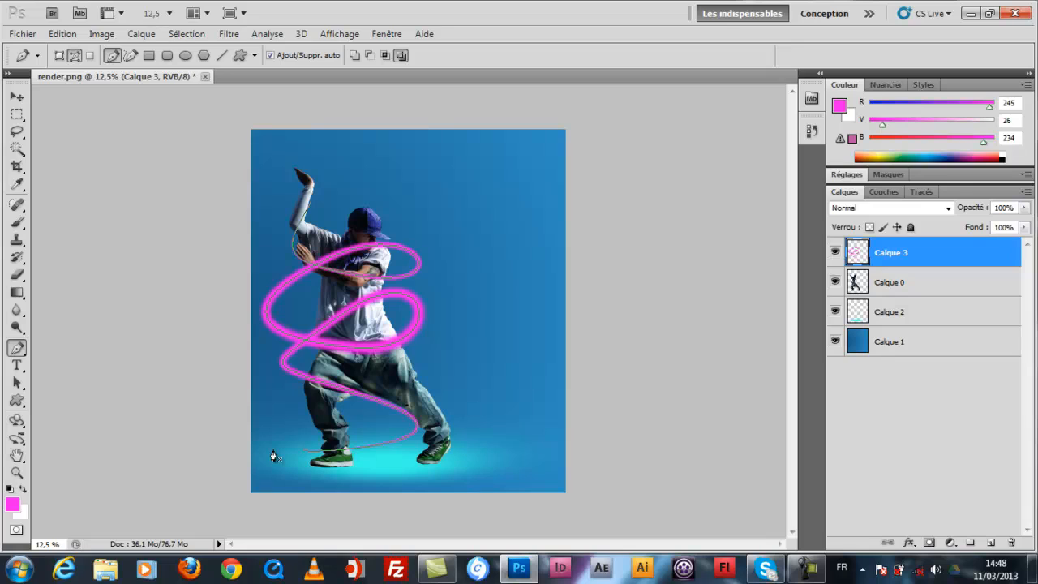
Delete the work path (Tracé de travail) and return to the layer list
click(921, 192)
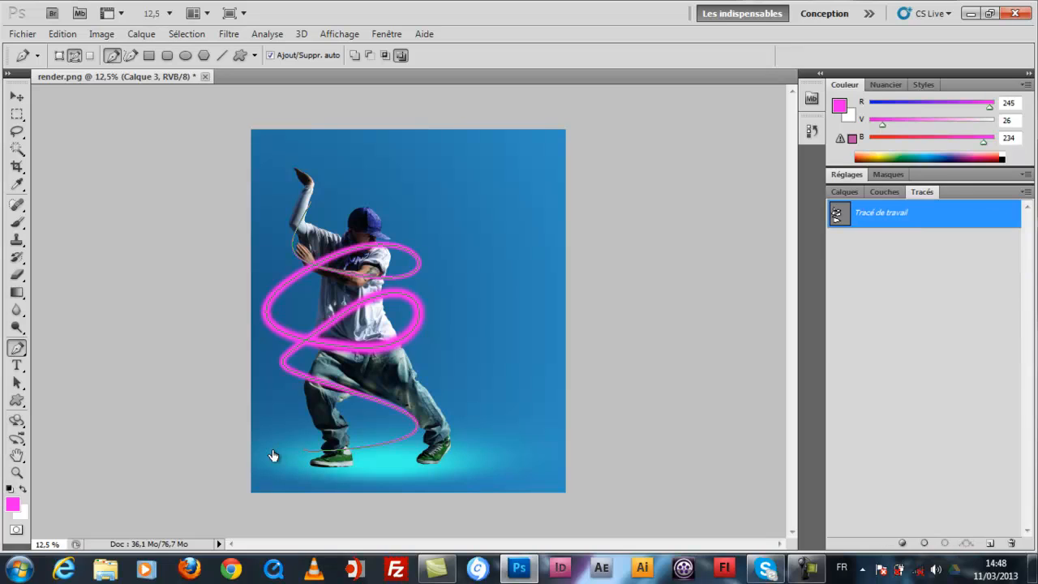
right_click(859, 214)
click(921, 244)
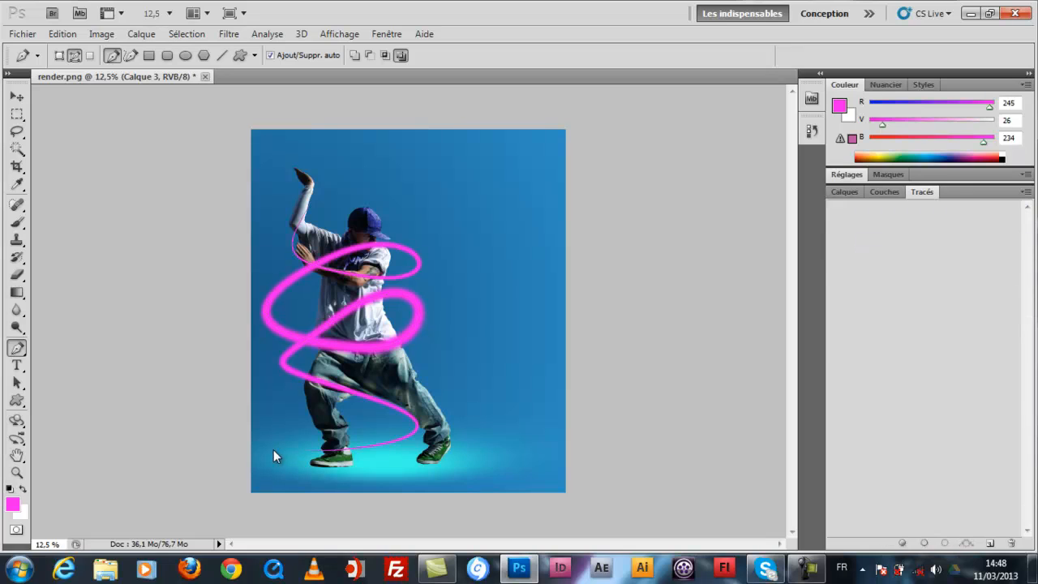
click(844, 192)
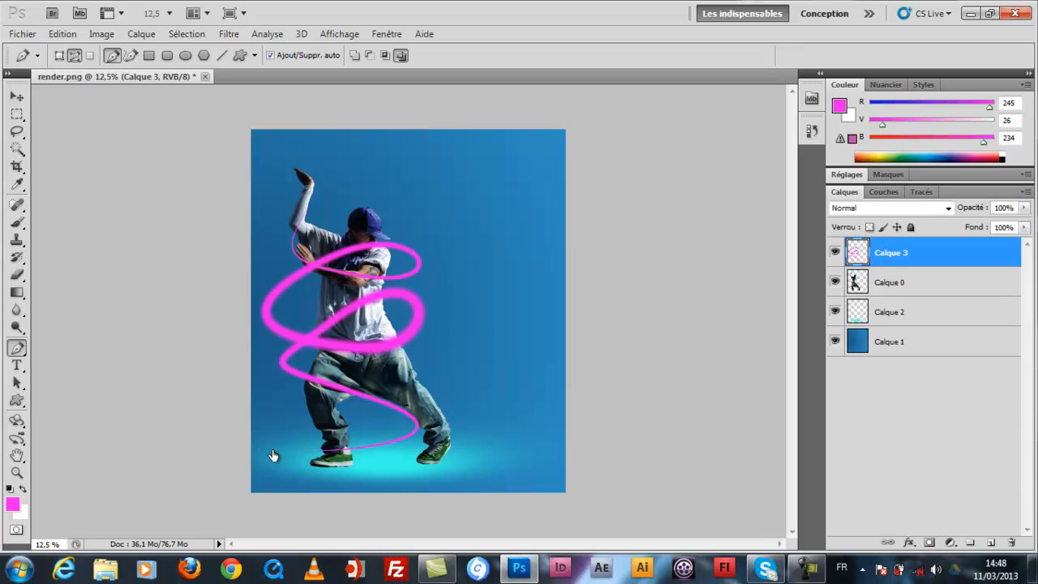
Try masking the dancer layer Calque 0 with a selection loaded from the spiral on Calque 3, then undo the mask
key(alt+bracketleft)
key(alt+bracketright)
ctrl+click(857, 252)
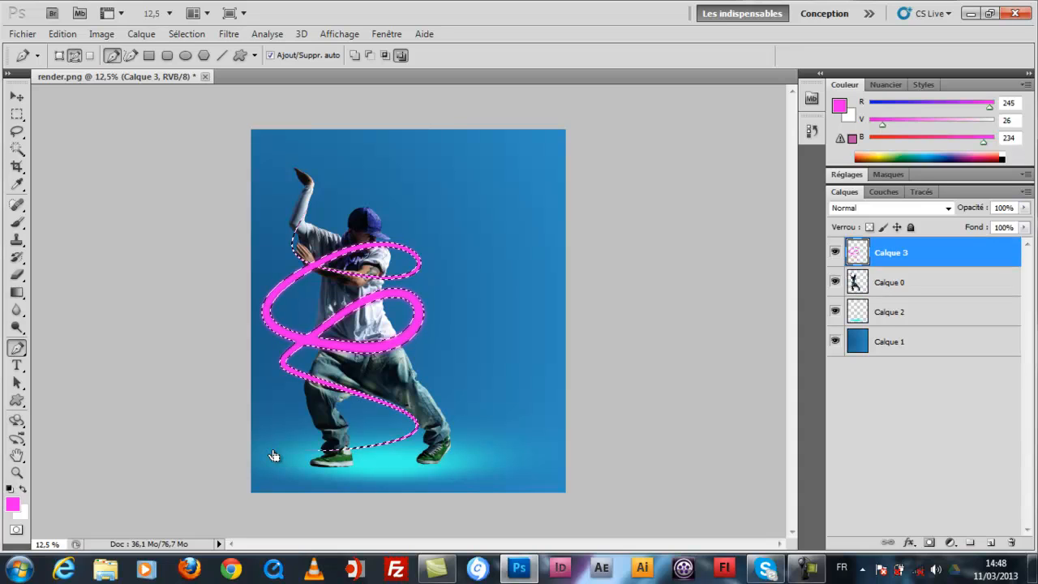
click(891, 282)
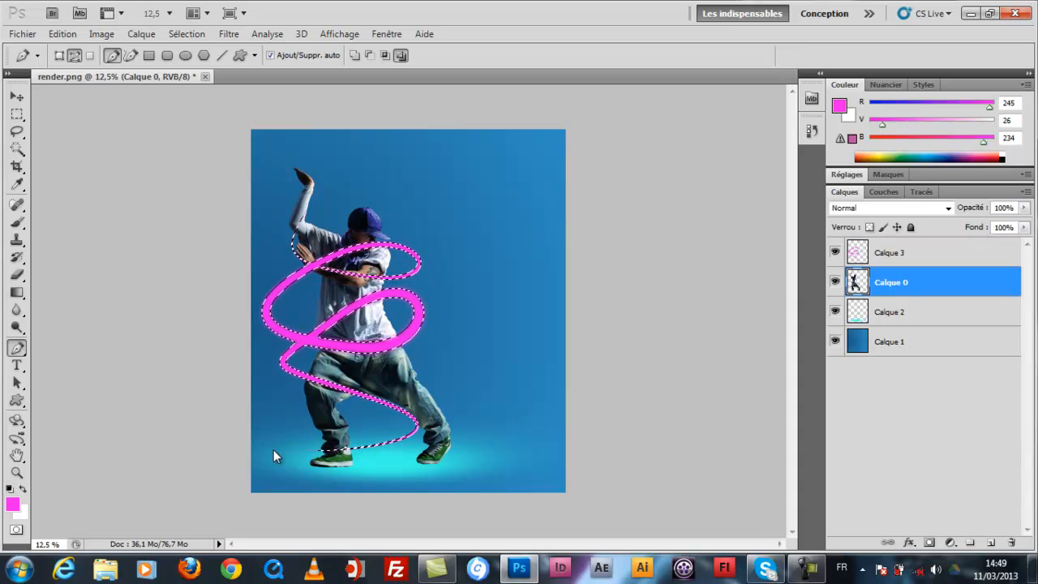
click(930, 542)
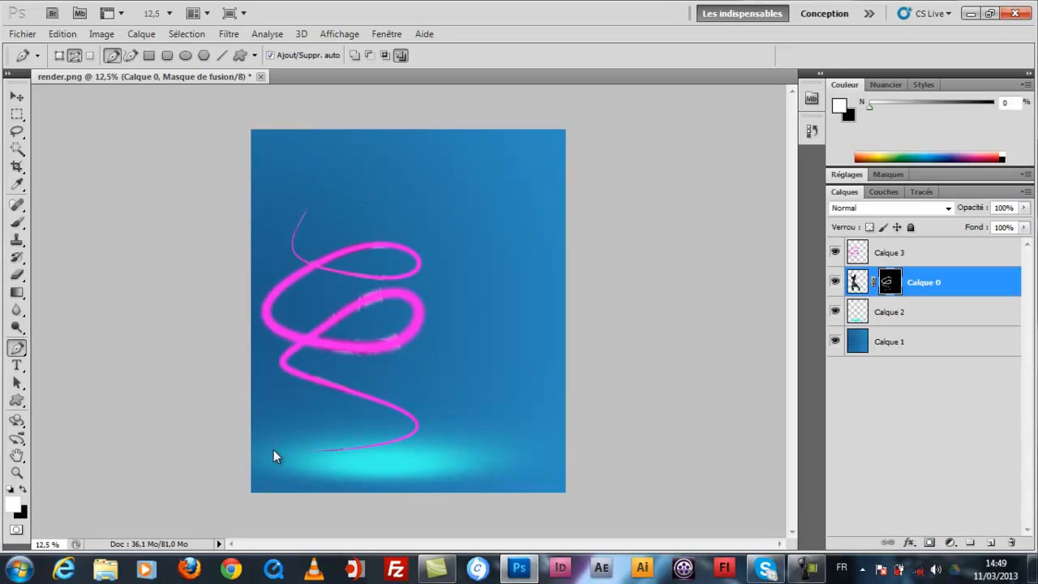
key(ctrl+z)
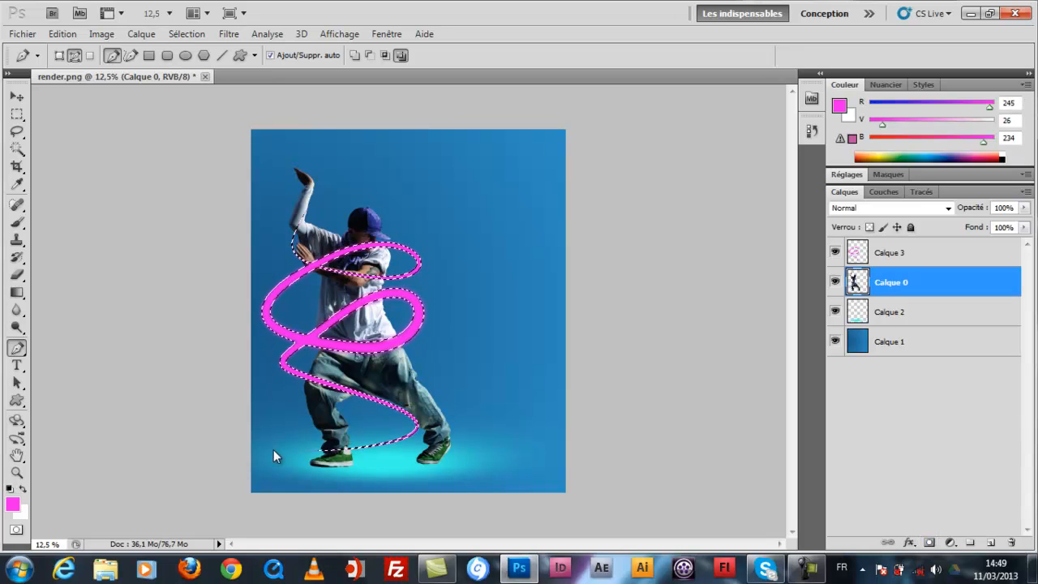
Move the dancer layer Calque 0 above the spiral layer Calque 3 and clear the selection
drag(273, 450, 273, 450)
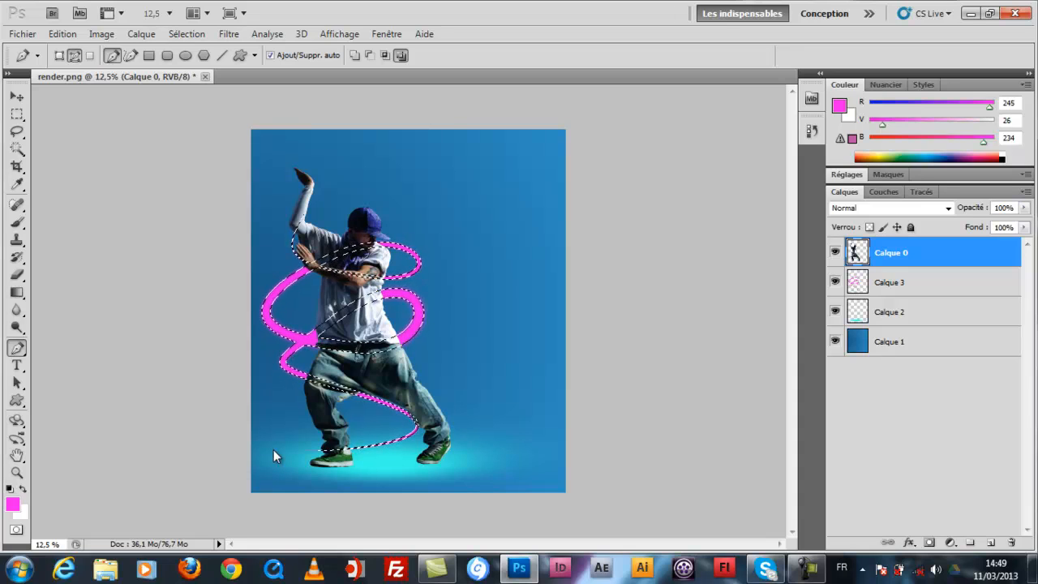
key(Delete)
key(ctrl+d)
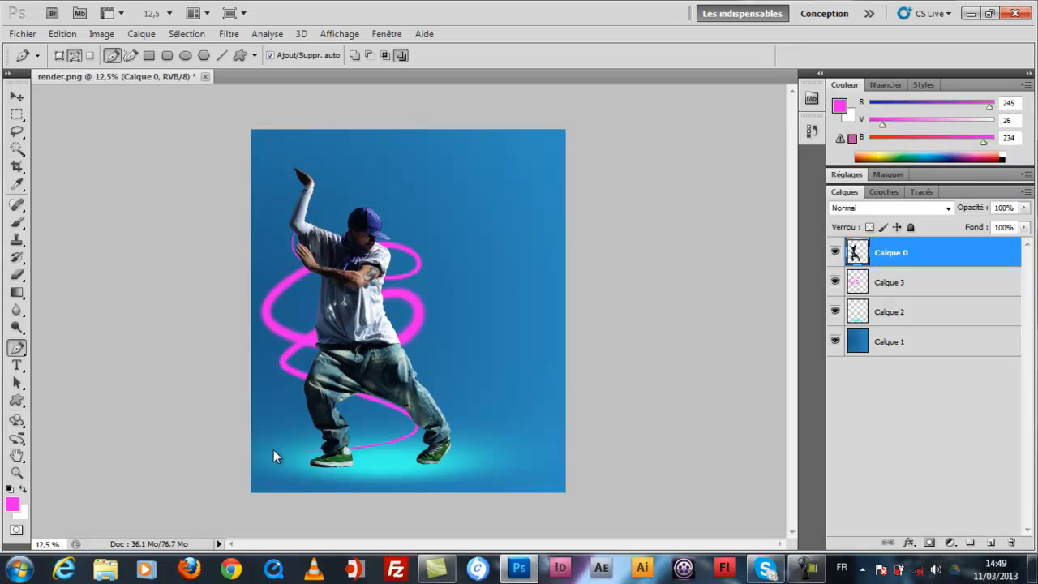
Move the spiral layer Calque 3 above the dancer layer Calque 0 and erase the spiral where it crosses the left-hand leg's ankle and thigh
drag(890, 282, 889, 243)
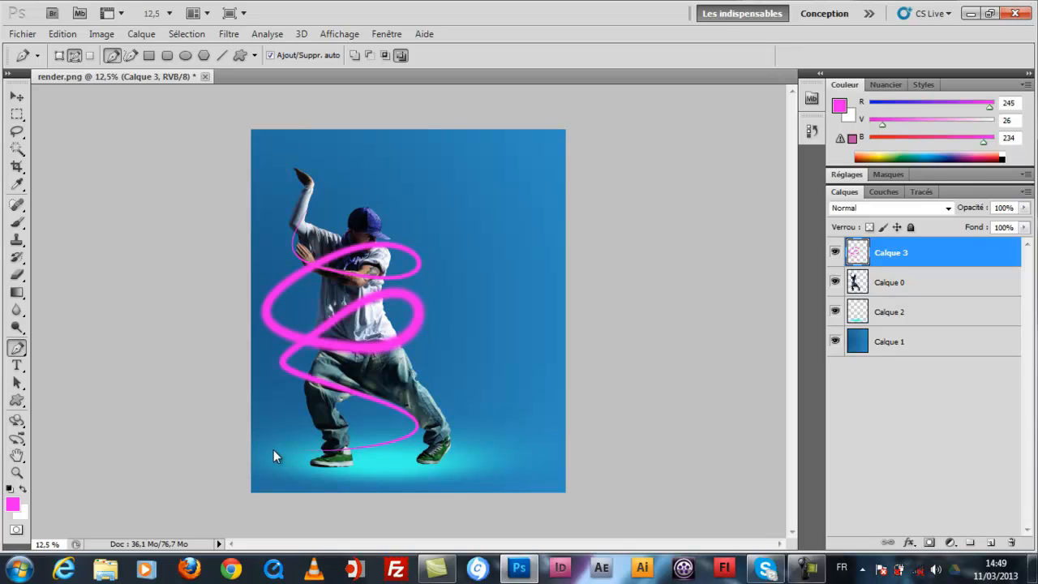
key(z)
key(ctrl+1)
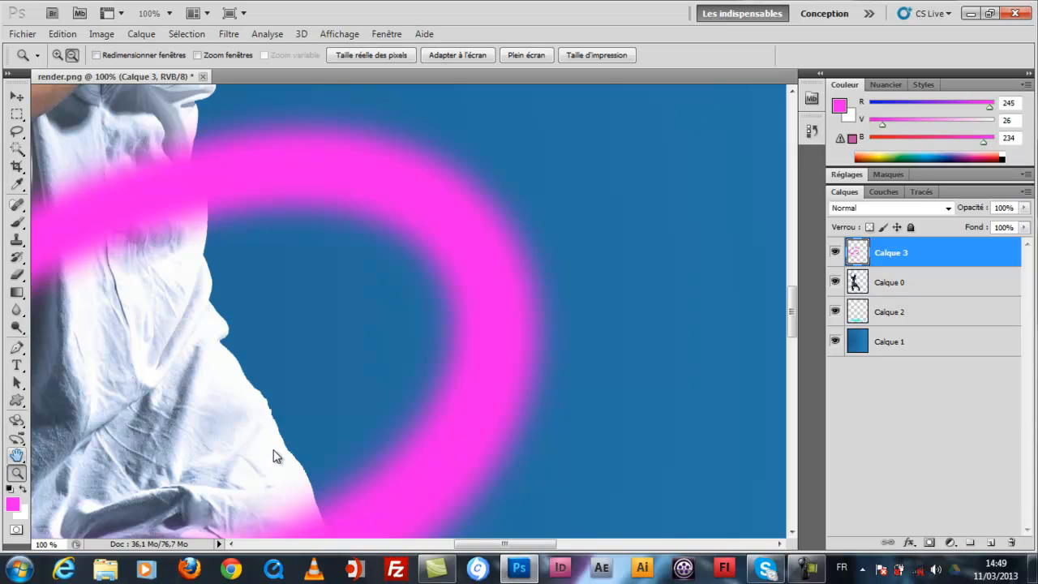
scroll(273, 455, down, 5)
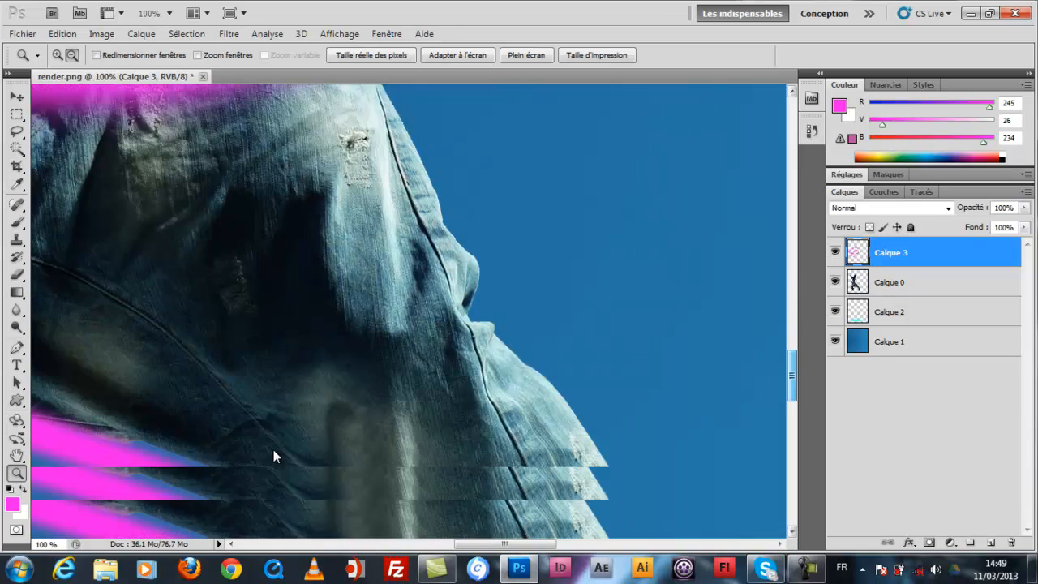
scroll(273, 450, down, 5)
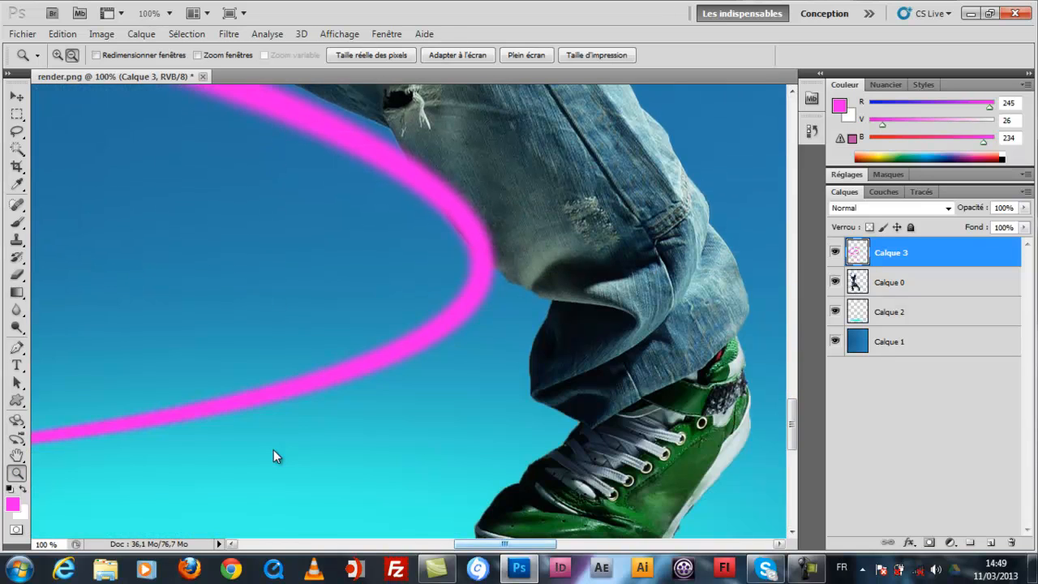
scroll(273, 449, left, 5)
scroll(273, 449, left, 5)
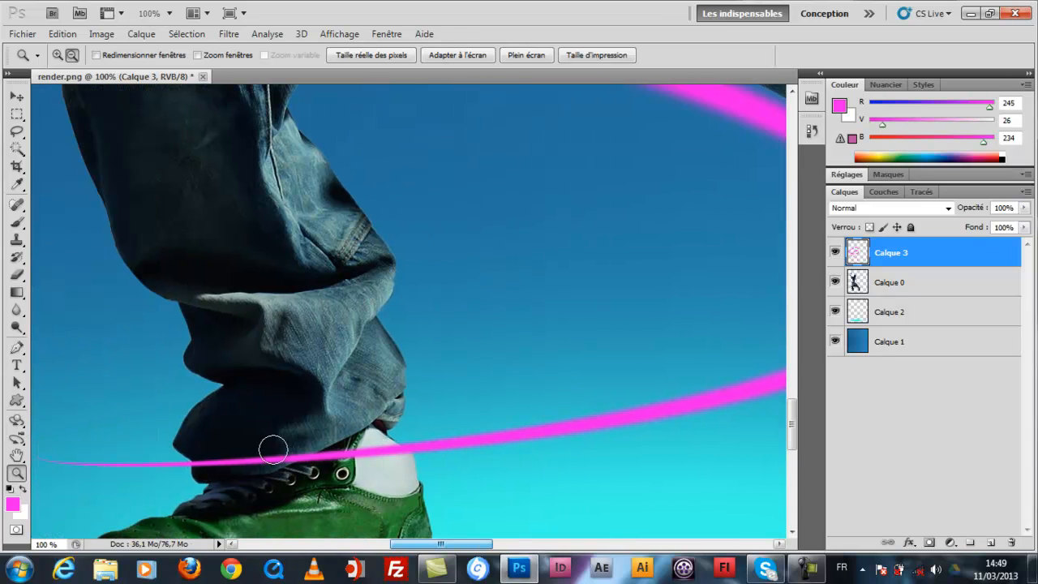
key(e)
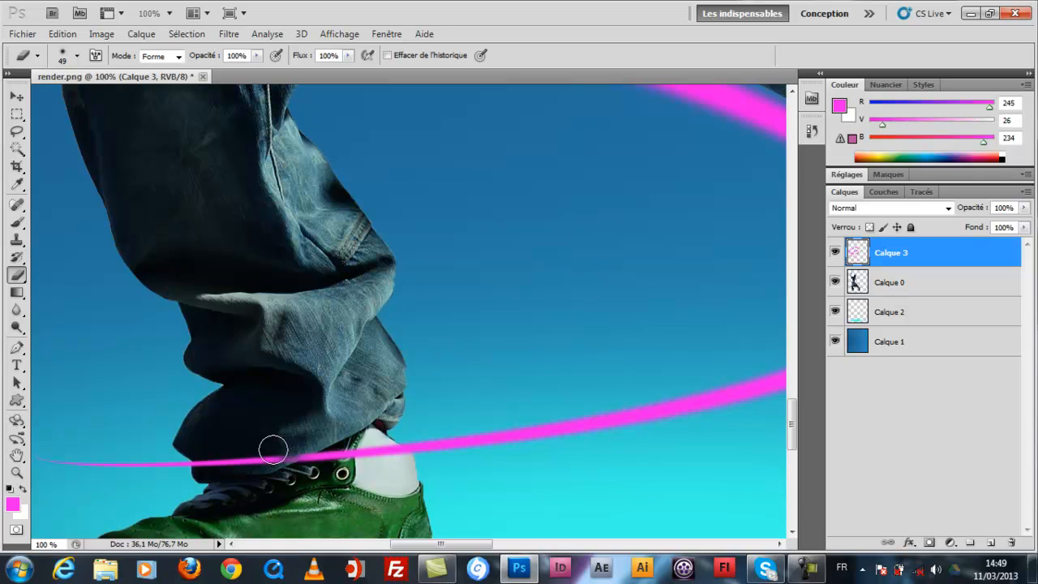
mouse_move(273, 449)
mouse_down()
mouse_move(399, 447)
mouse_move(273, 448)
mouse_up()
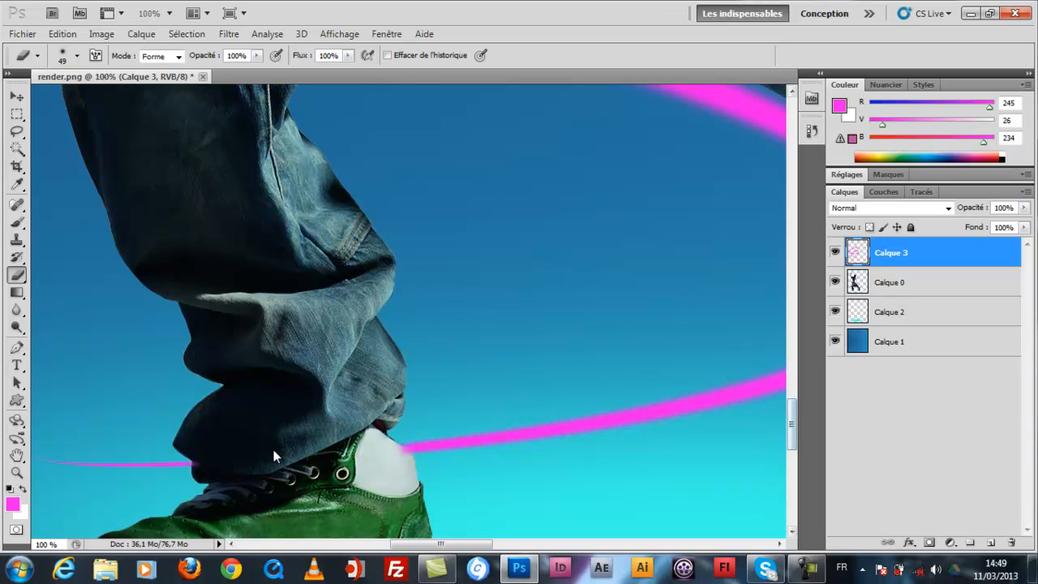
scroll(274, 449, up, 5)
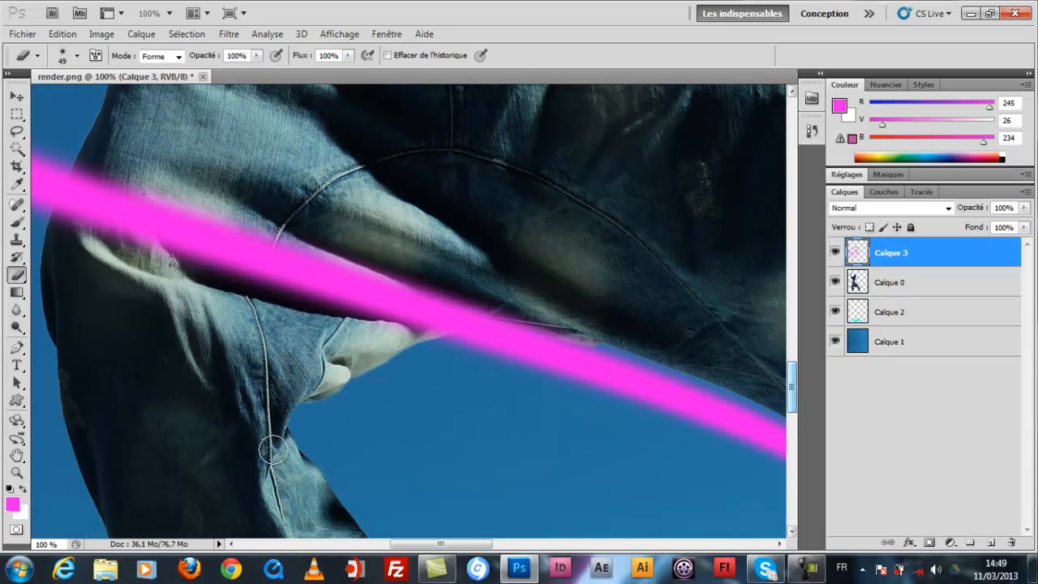
mouse_move(422, 302)
mouse_down()
mouse_move(464, 310)
mouse_move(458, 318)
mouse_move(471, 306)
mouse_move(408, 316)
mouse_move(377, 300)
mouse_move(329, 302)
mouse_move(357, 275)
mouse_move(316, 282)
mouse_move(385, 320)
mouse_move(308, 278)
mouse_move(272, 275)
mouse_move(324, 258)
mouse_move(236, 263)
mouse_move(211, 243)
mouse_move(105, 207)
mouse_move(81, 210)
mouse_move(61, 195)
mouse_move(73, 182)
mouse_move(58, 215)
mouse_move(77, 175)
mouse_up()
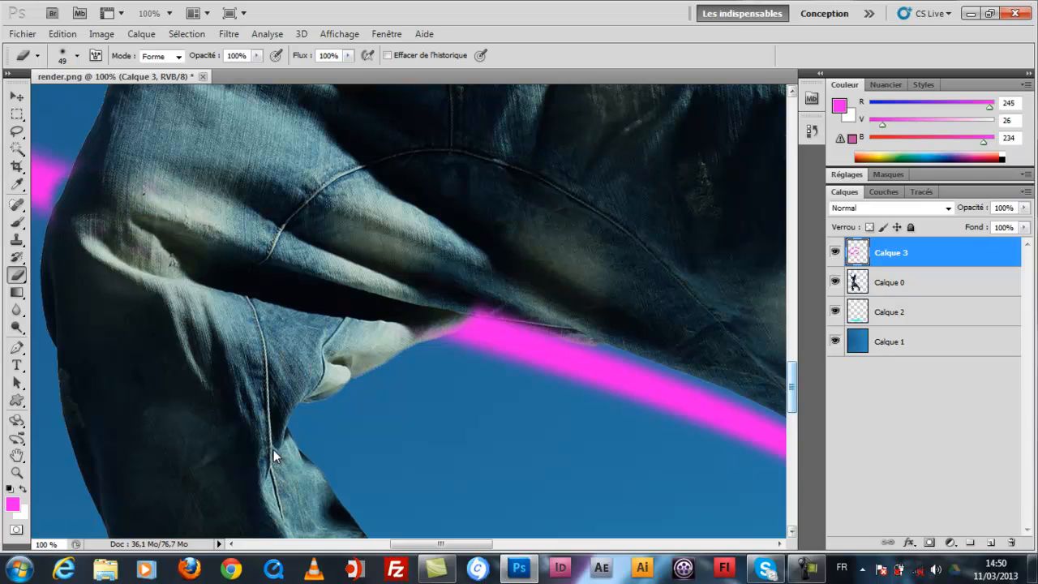
Enlarge the eraser to 119 px and erase the thick spiral band crossing the dancer's waist on Calque 3
scroll(273, 449, up, 5)
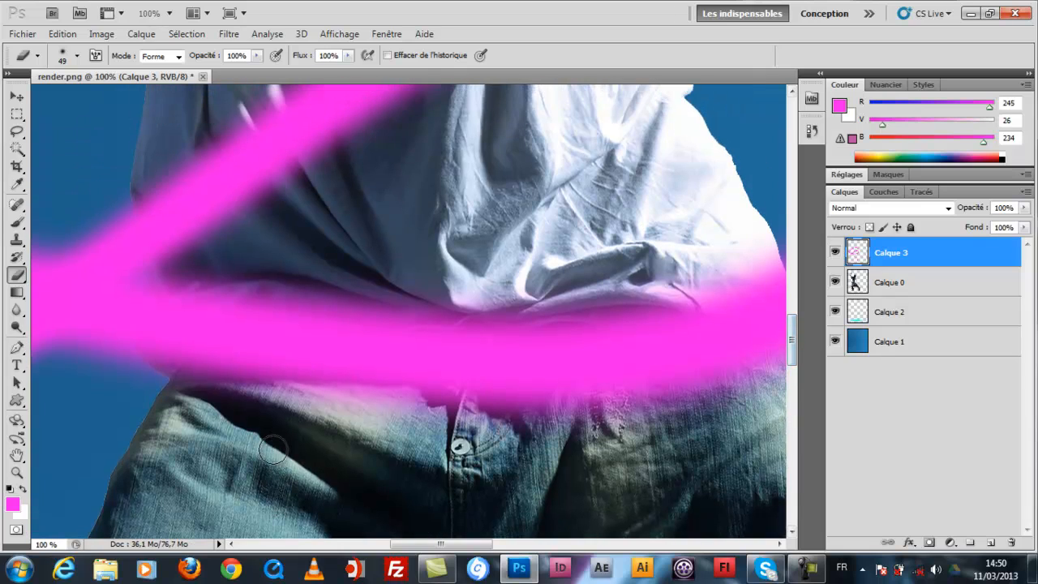
right_click(274, 449)
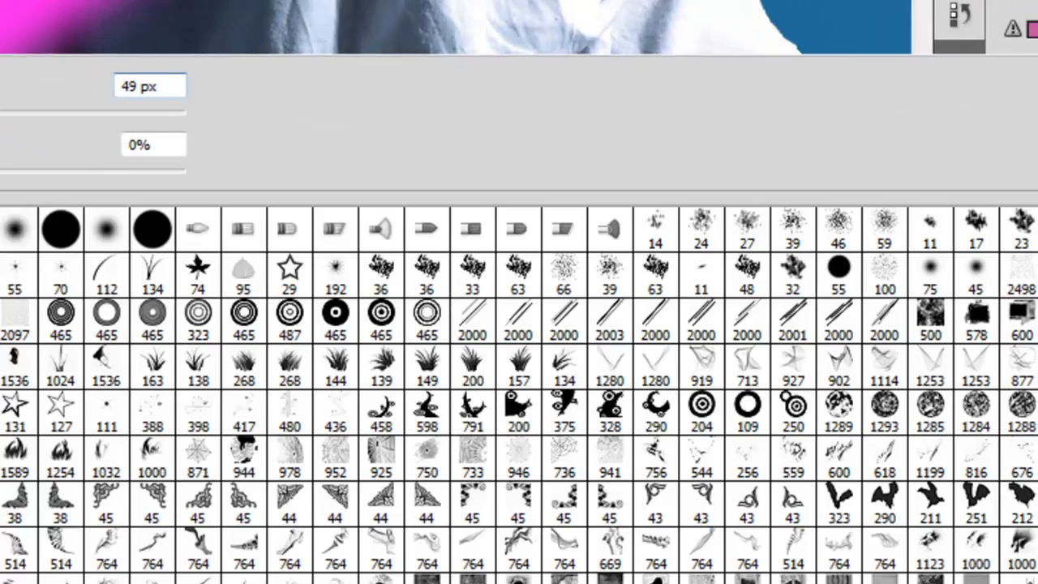
drag(288, 183, 329, 183)
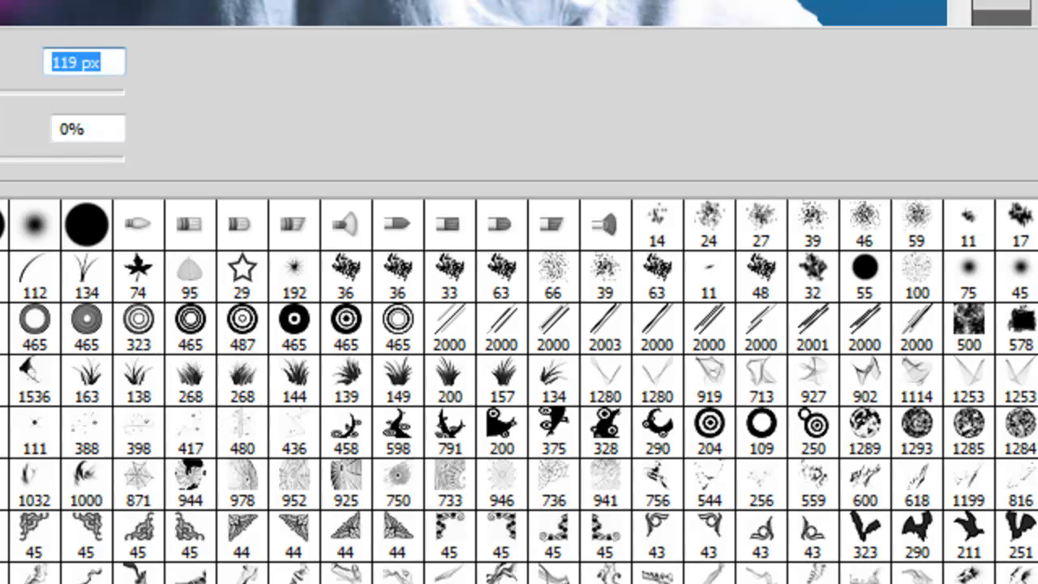
key(Return)
mouse_move(545, 425)
mouse_down()
mouse_move(454, 463)
mouse_move(722, 413)
mouse_move(783, 381)
mouse_move(823, 396)
mouse_up()
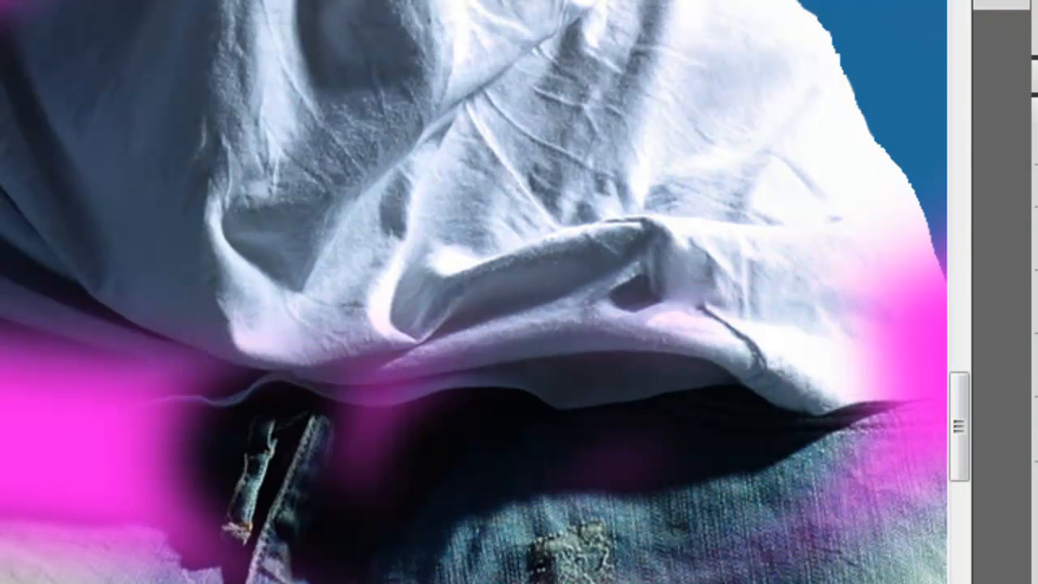